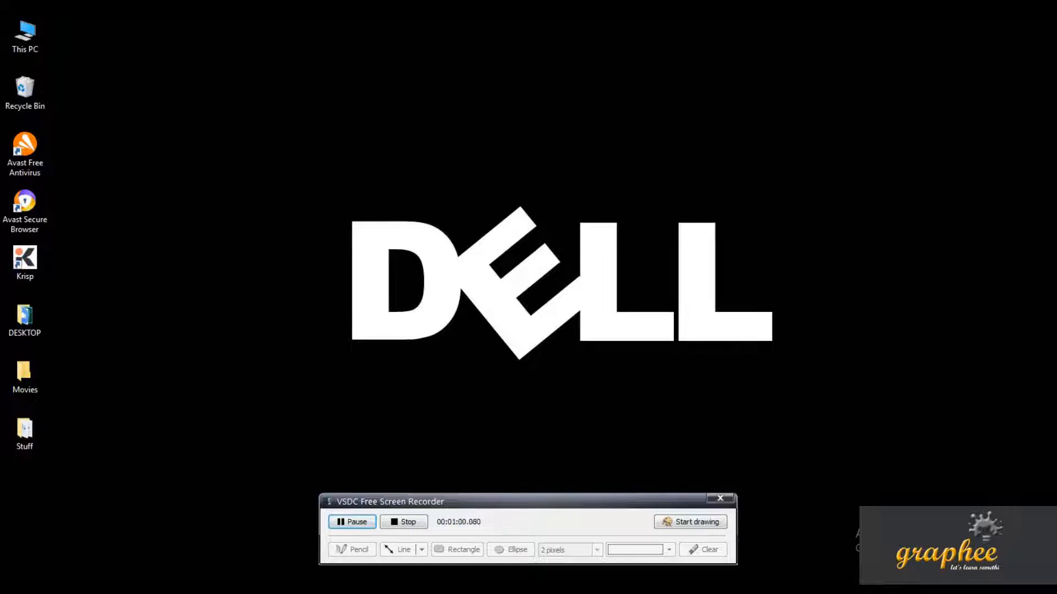
- Switch to the Chrome browser, search Google for "photoshop" and look over the results
mouse_move(246, 577)
click(381, 537)
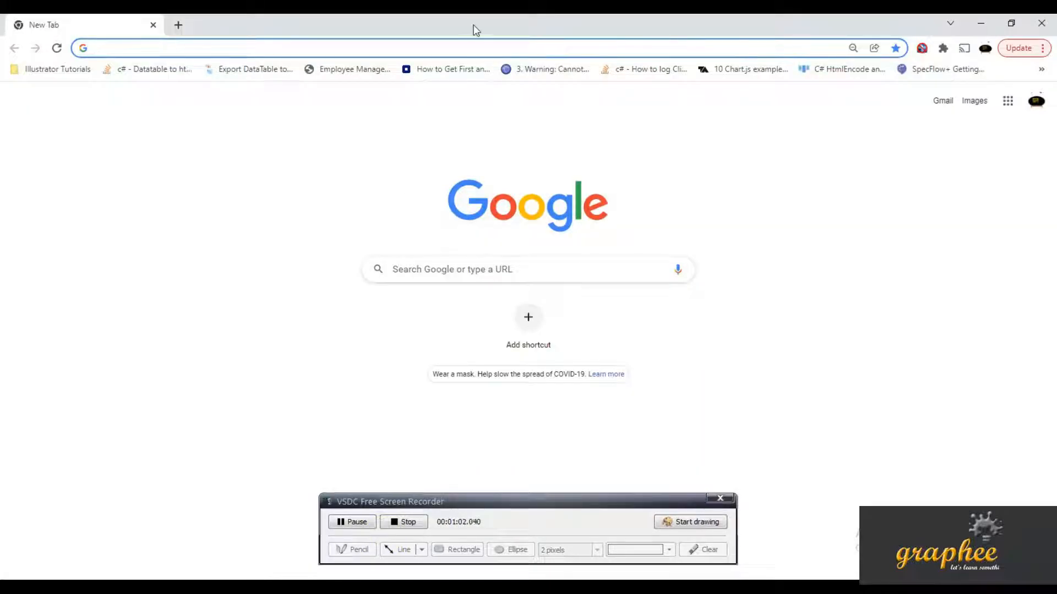
click(462, 49)
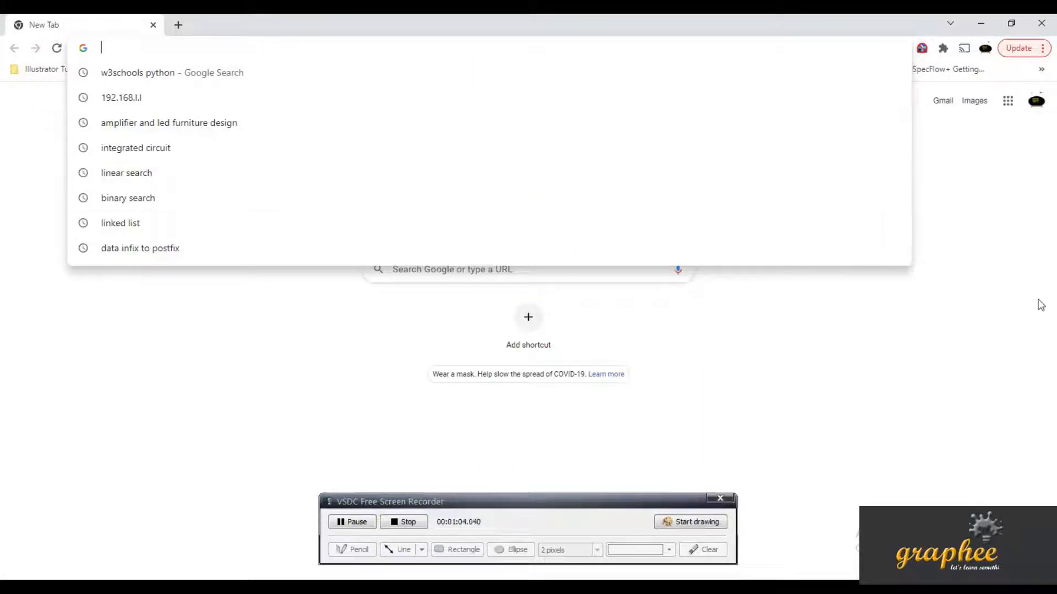
text(photoshop)
key(Return)
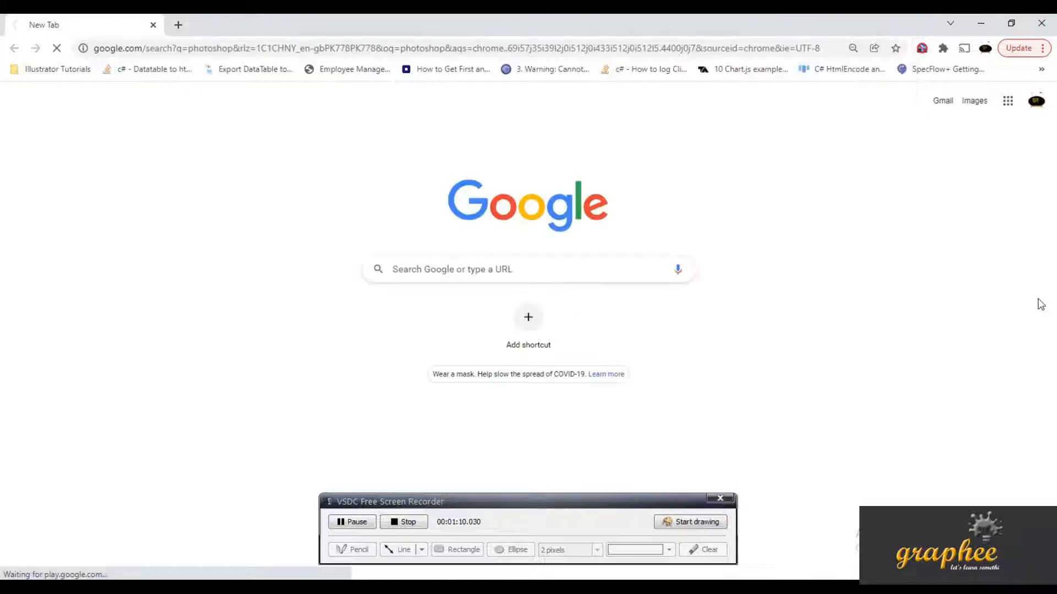
scroll(247, 366, down, 5)
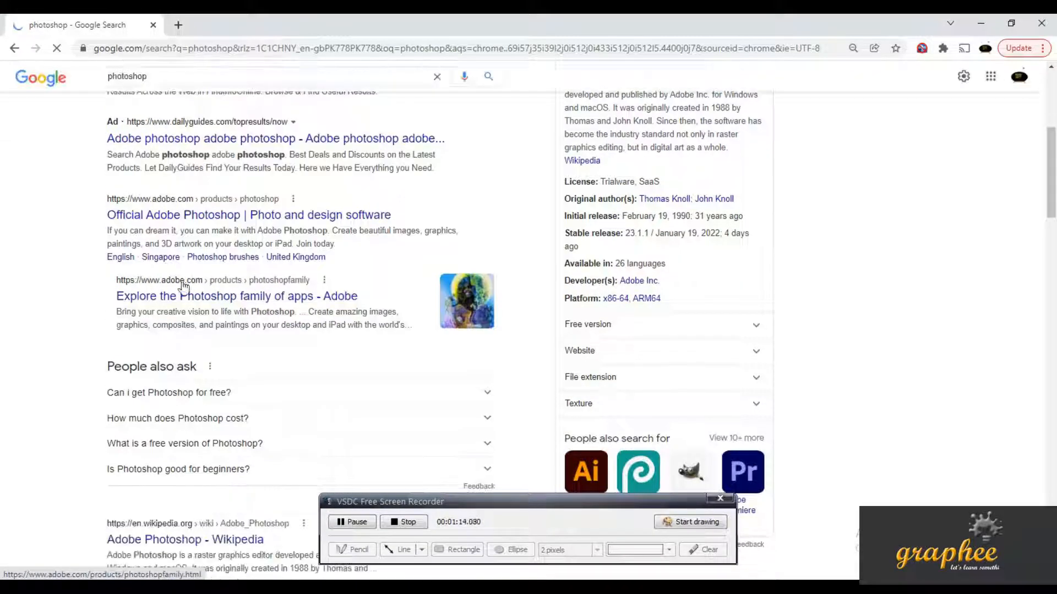
scroll(210, 321, up, 3)
- Refine the Google search to "adobephotoshop" and open the official Adobe Photoshop product page
click(165, 77)
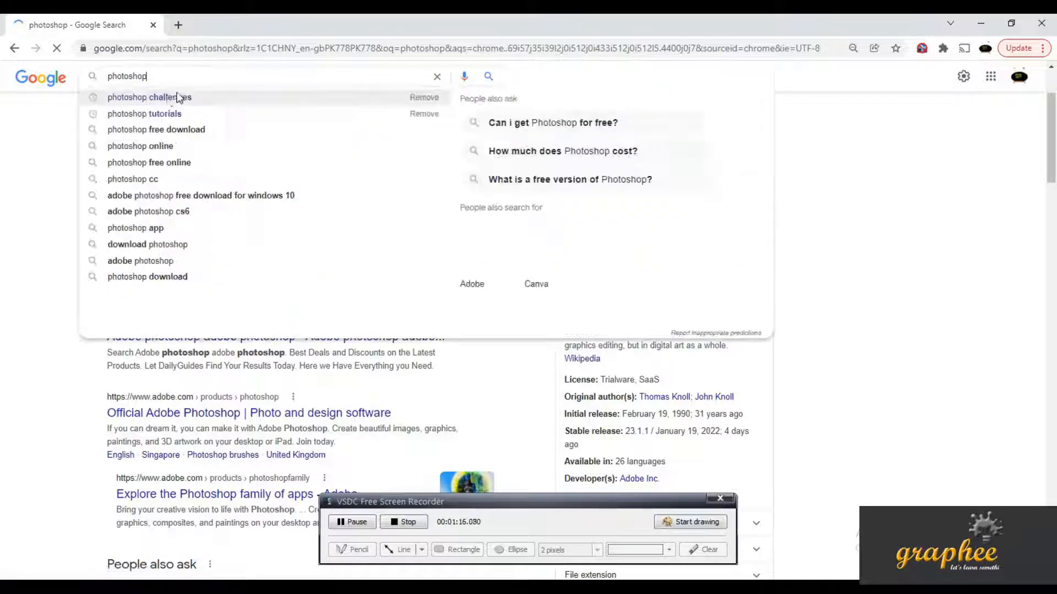
key(Home)
text(adobe)
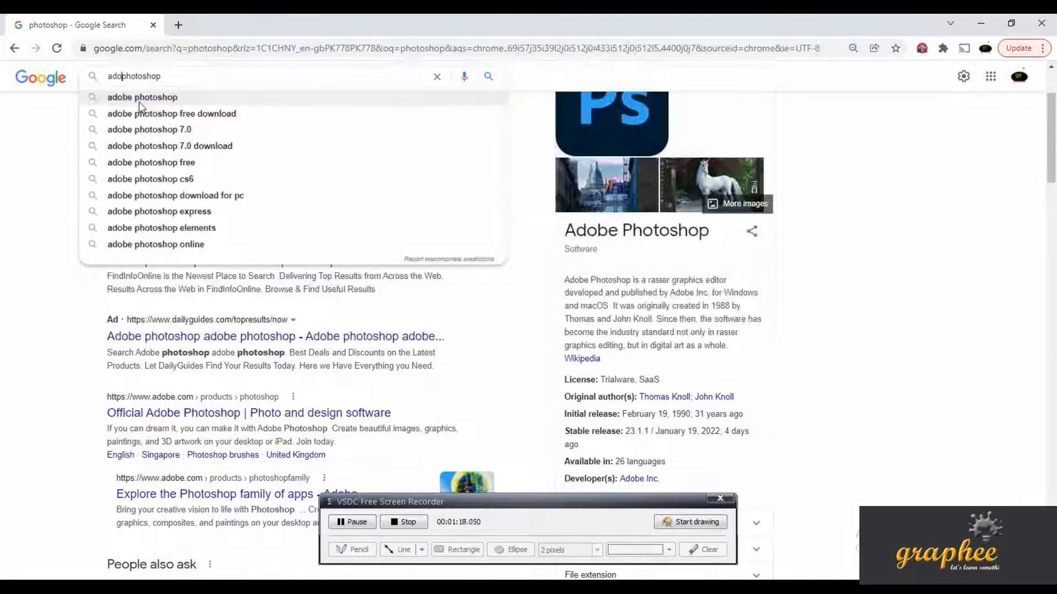
key(Return)
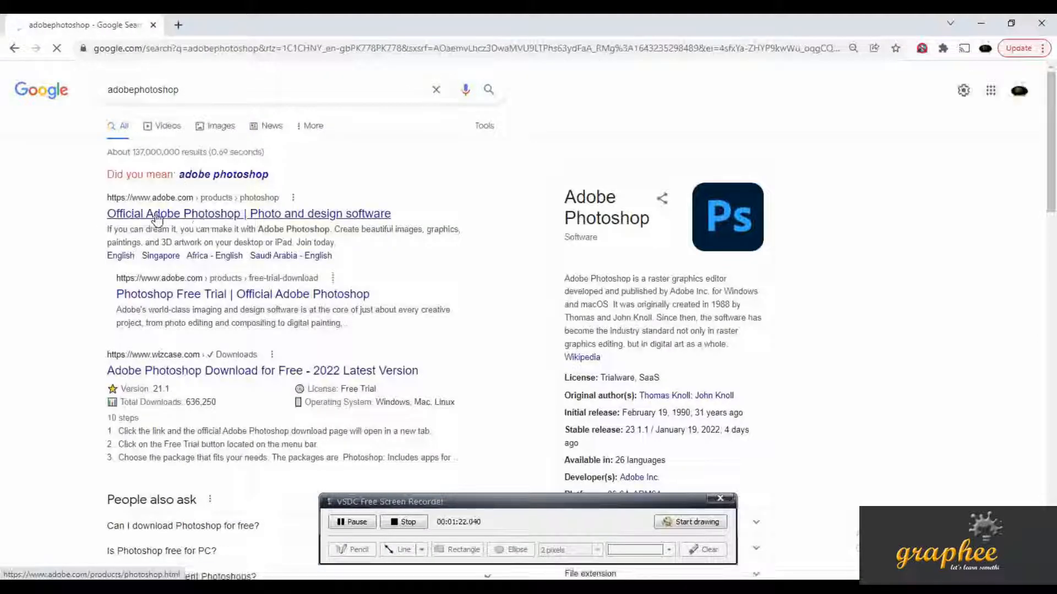
click(156, 216)
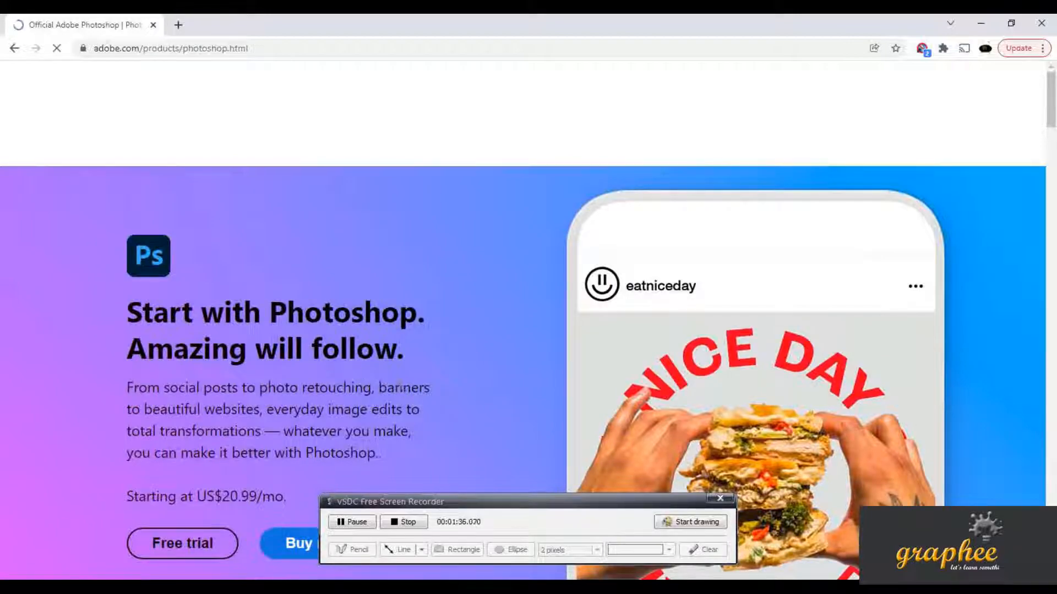
- Look through the Photoshop product page, including its starting price and its free trial and purchase options
scroll(354, 368, down, 1)
scroll(309, 363, down, 2)
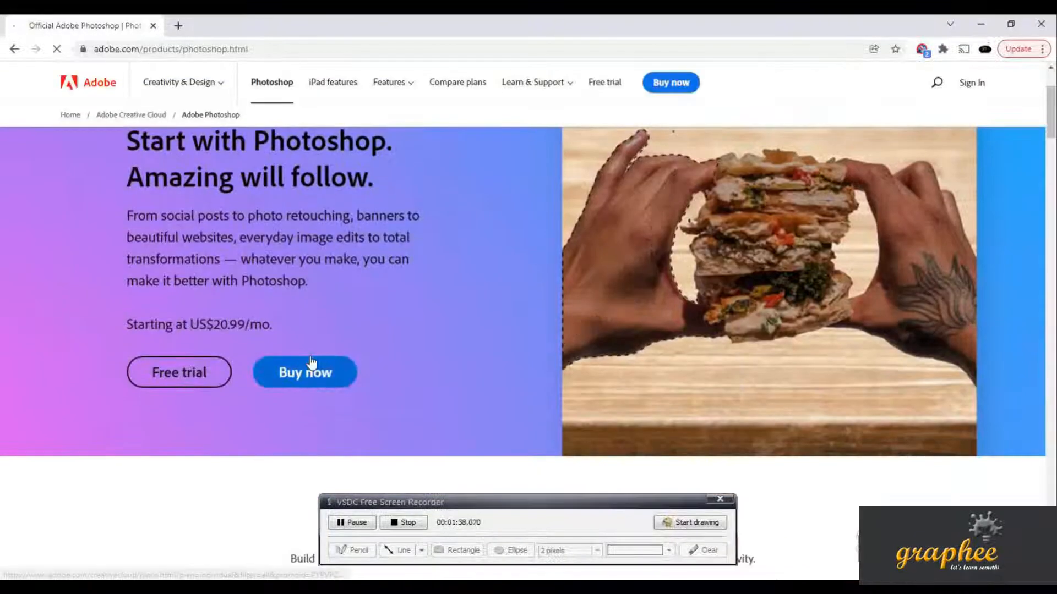
scroll(309, 361, down, 2)
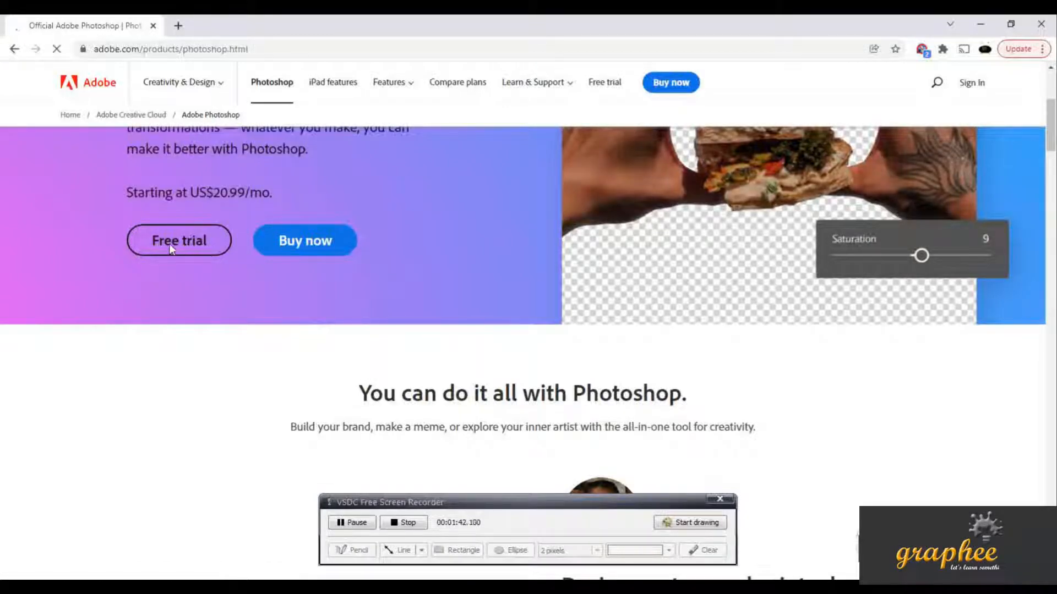
scroll(302, 339, down, 4)
scroll(312, 374, down, 5)
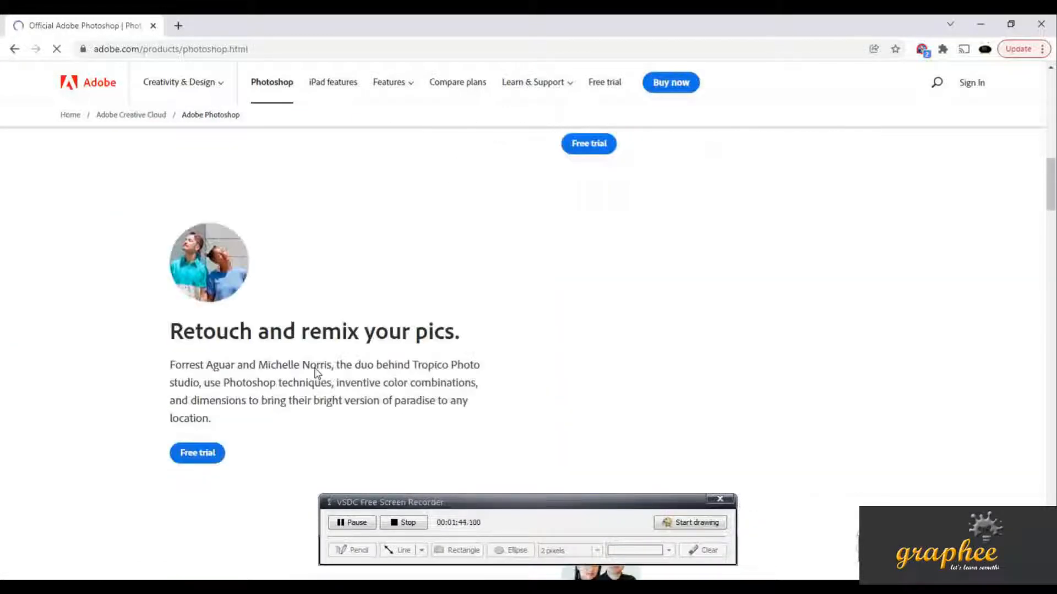
scroll(314, 370, down, 4)
scroll(315, 372, up, 6)
scroll(314, 372, up, 4)
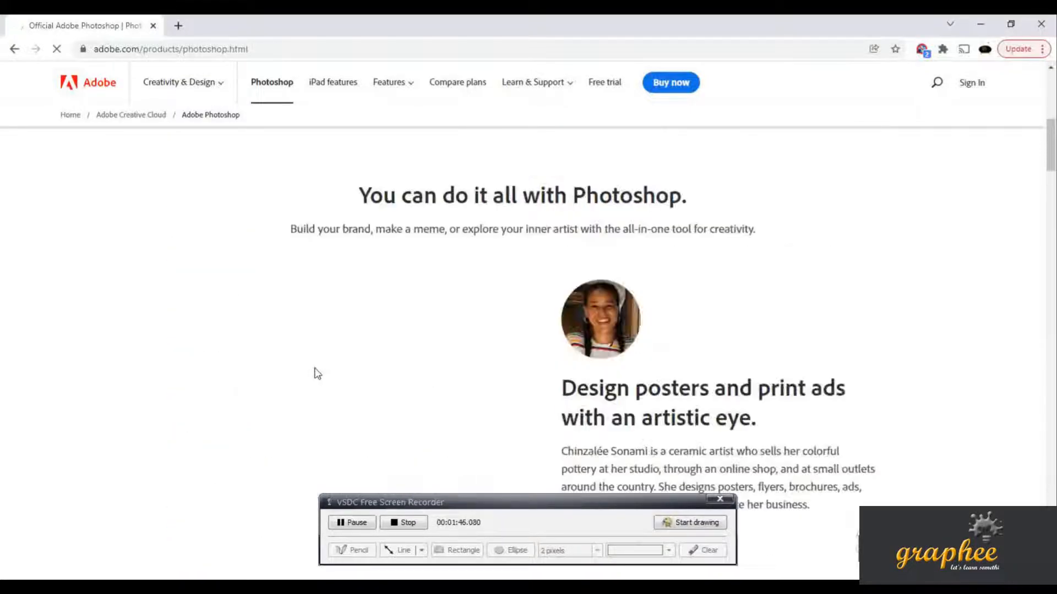
scroll(336, 374, down, 2)
scroll(342, 375, up, 2)
scroll(342, 370, up, 6)
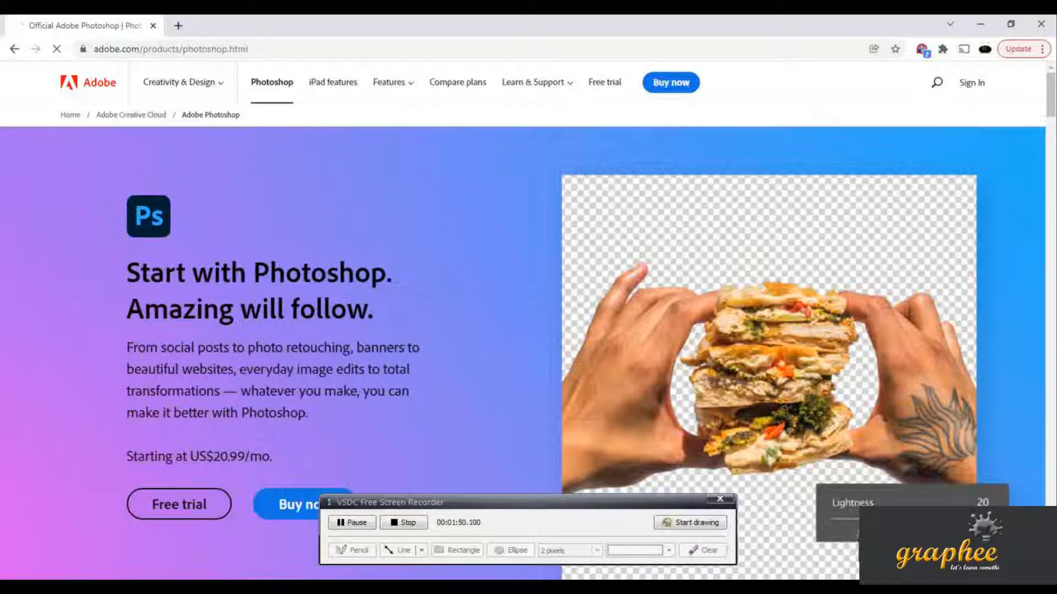
scroll(168, 346, down, 2)
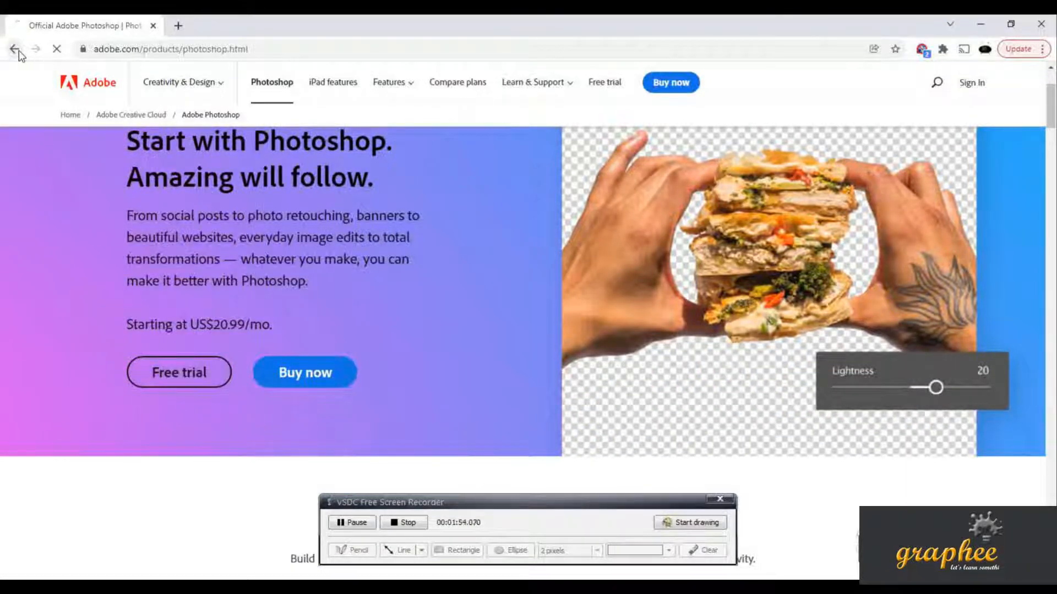
- Minimize the browser and switch to Adobe Photoshop
click(980, 24)
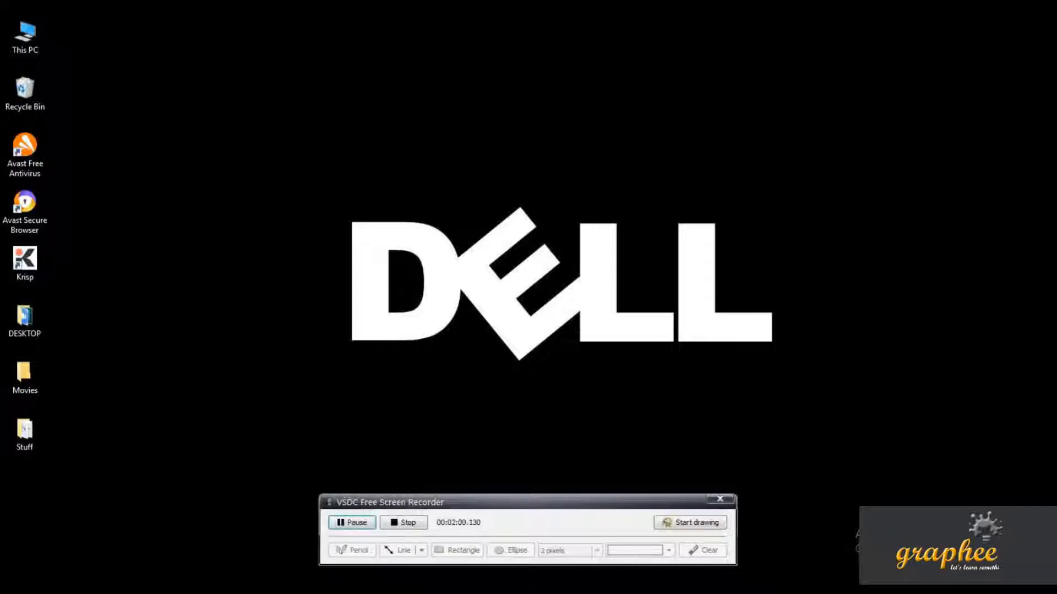
click(343, 588)
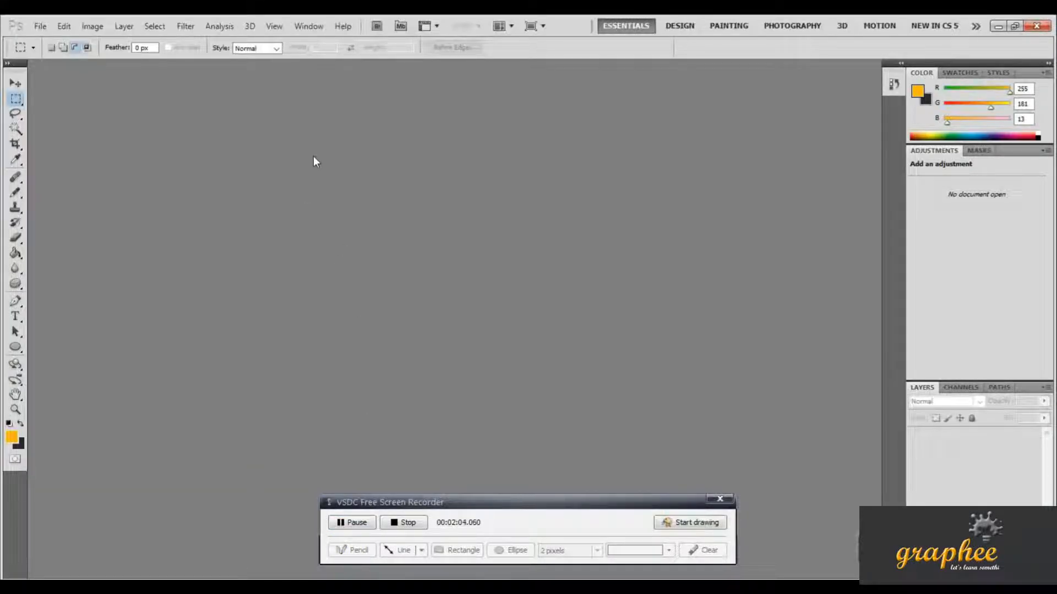
click(510, 501)
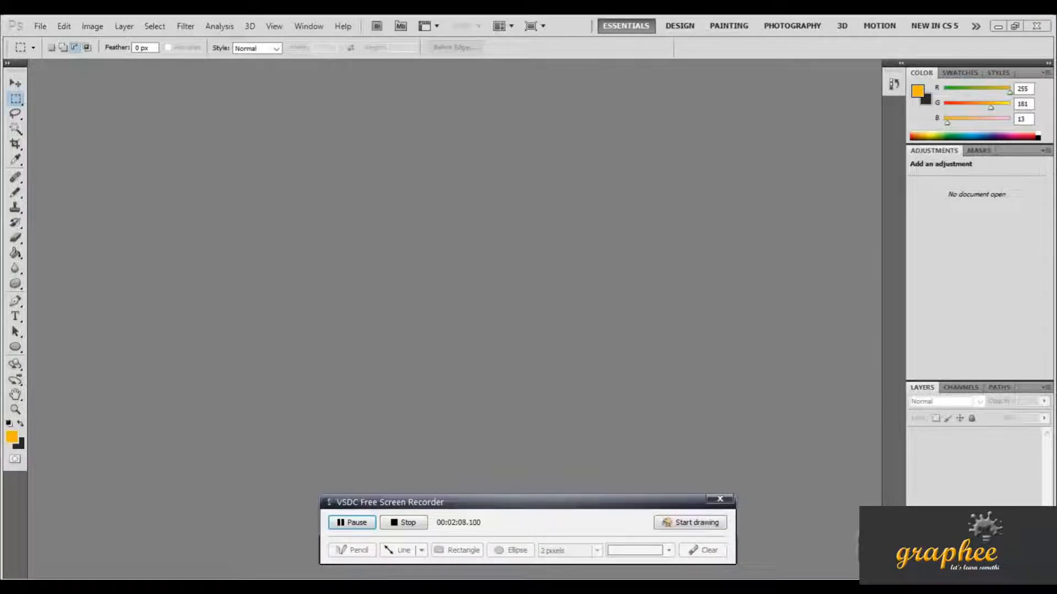
click(581, 587)
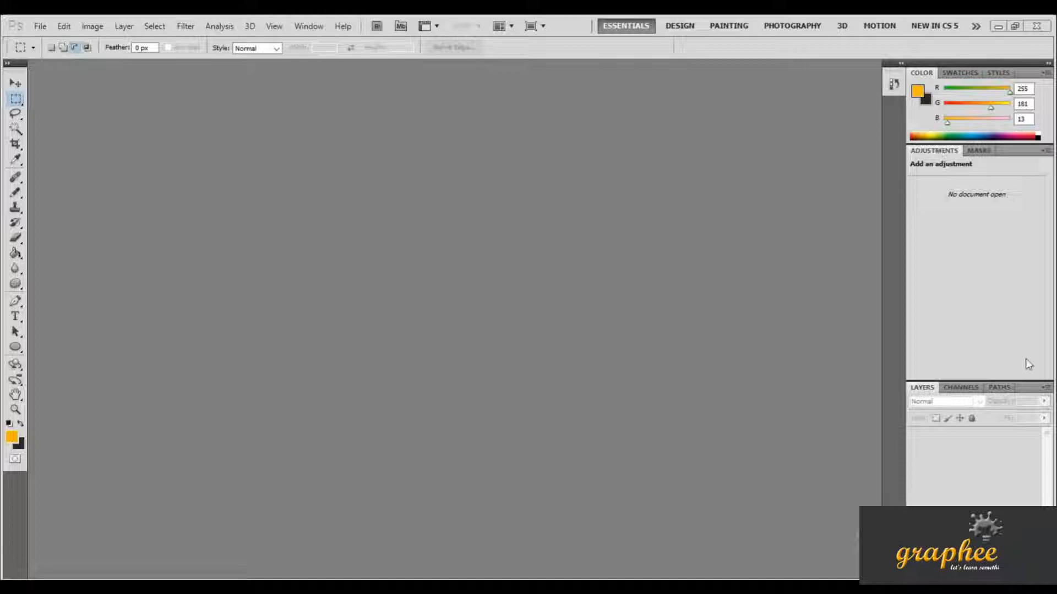
- Undock the Layers, Adjustments, Color, Masks and Swatches panels so they float over the empty workspace
drag(925, 394, 714, 298)
drag(926, 153, 616, 139)
drag(915, 77, 455, 156)
drag(915, 164, 722, 100)
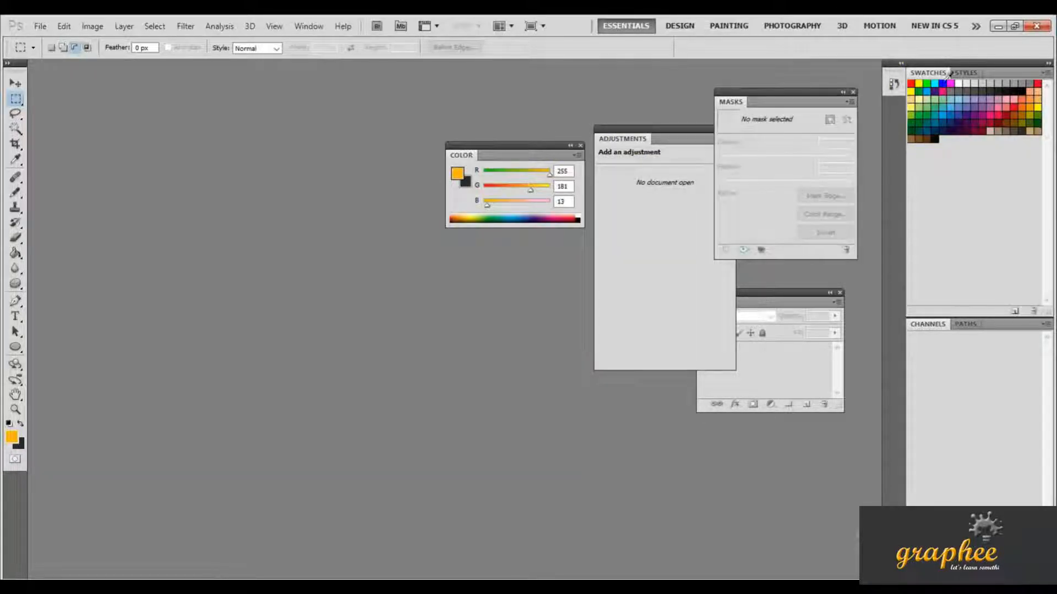
drag(926, 73, 454, 259)
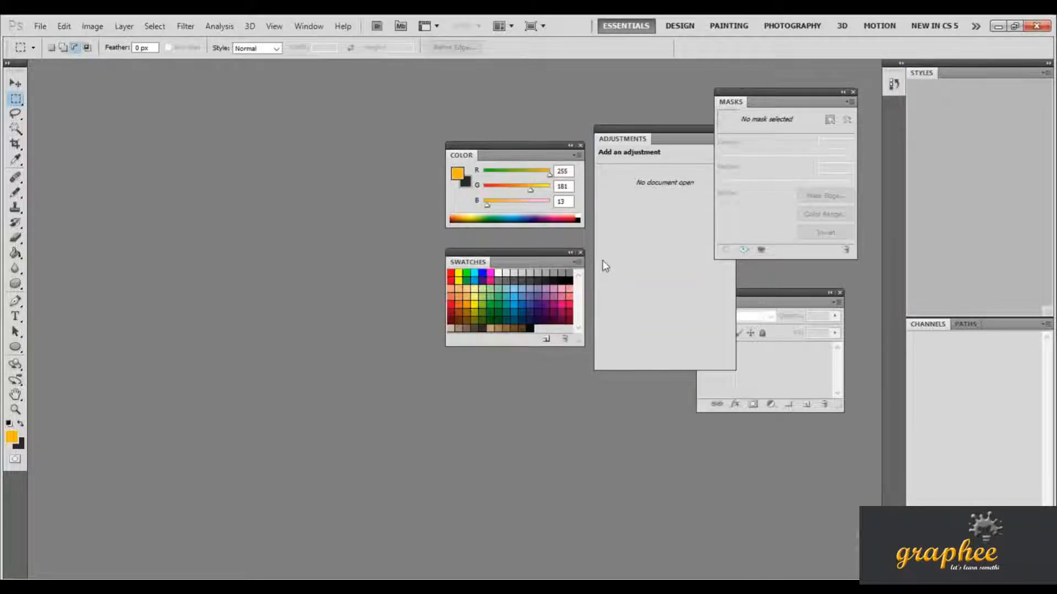
- Dock the Color panel back into the Styles group and reposition the floating Adjustments panel away from Masks
drag(464, 152, 928, 79)
click(922, 74)
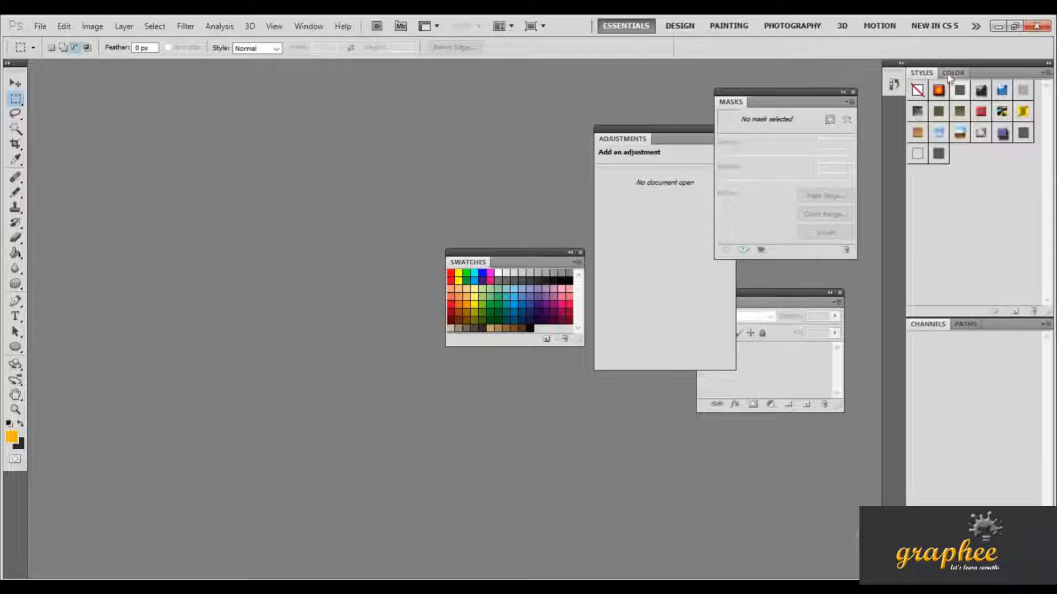
drag(612, 138, 491, 91)
- Place the floating Layers panel over the Channels group, make it taller, move it back to the workspace, and undock the Tools panel
drag(721, 309, 925, 332)
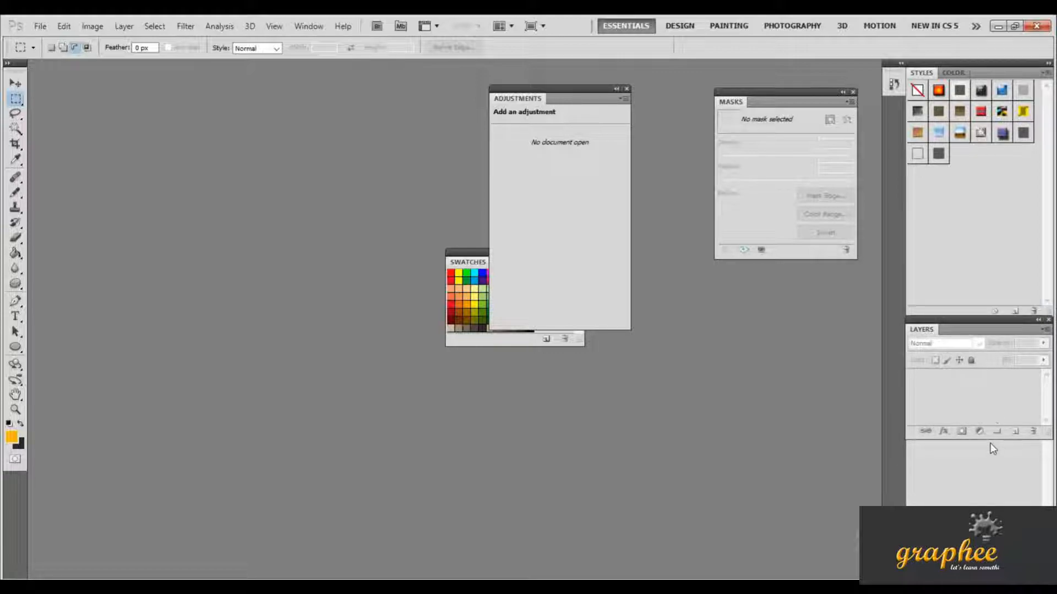
drag(991, 440, 993, 472)
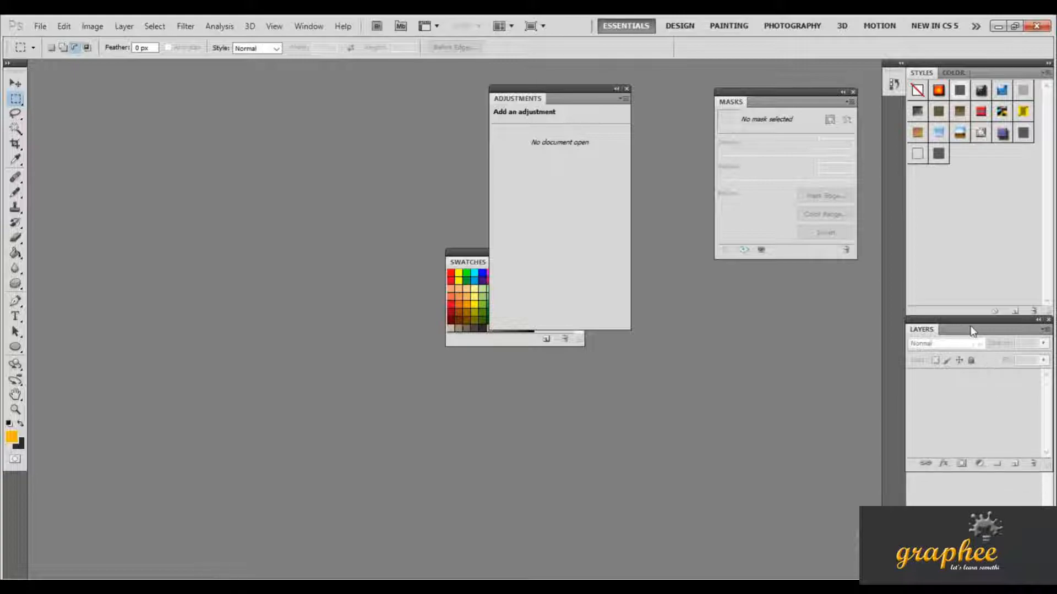
drag(971, 331, 654, 359)
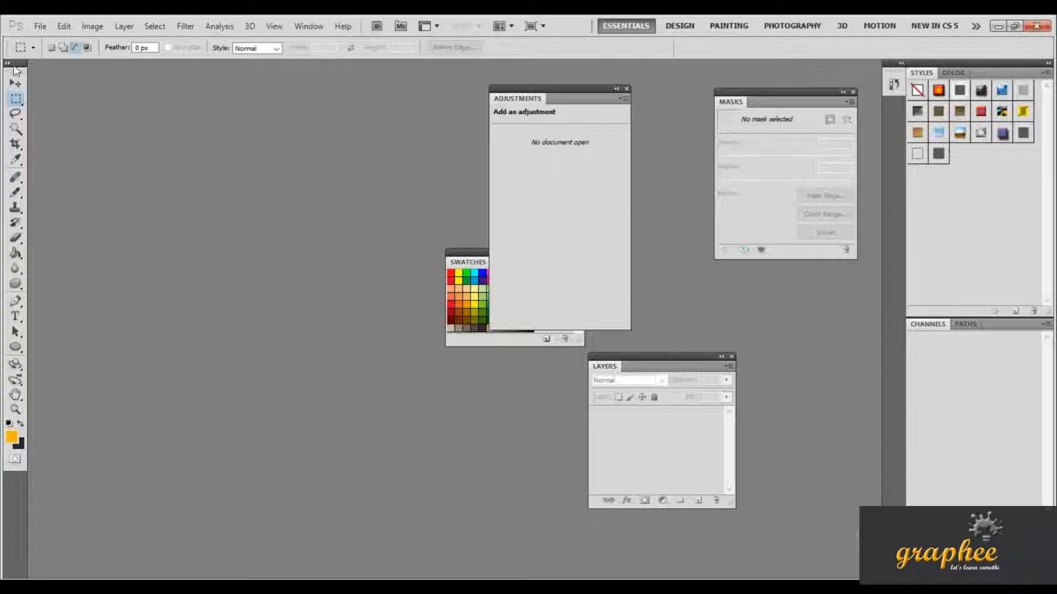
drag(14, 67, 168, 121)
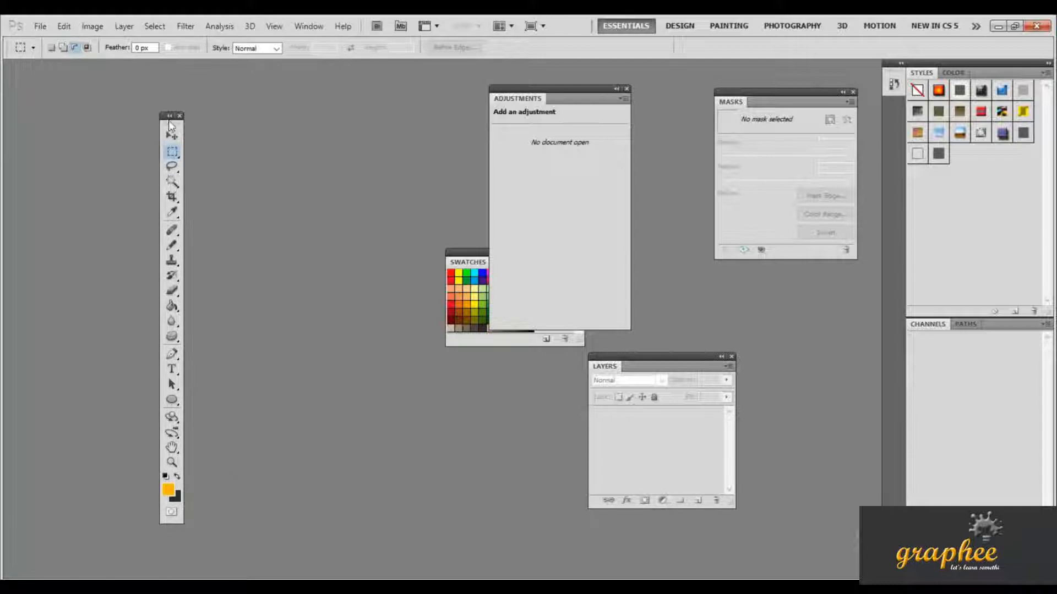
- Reset the Essentials workspace to its default panel layout
click(317, 28)
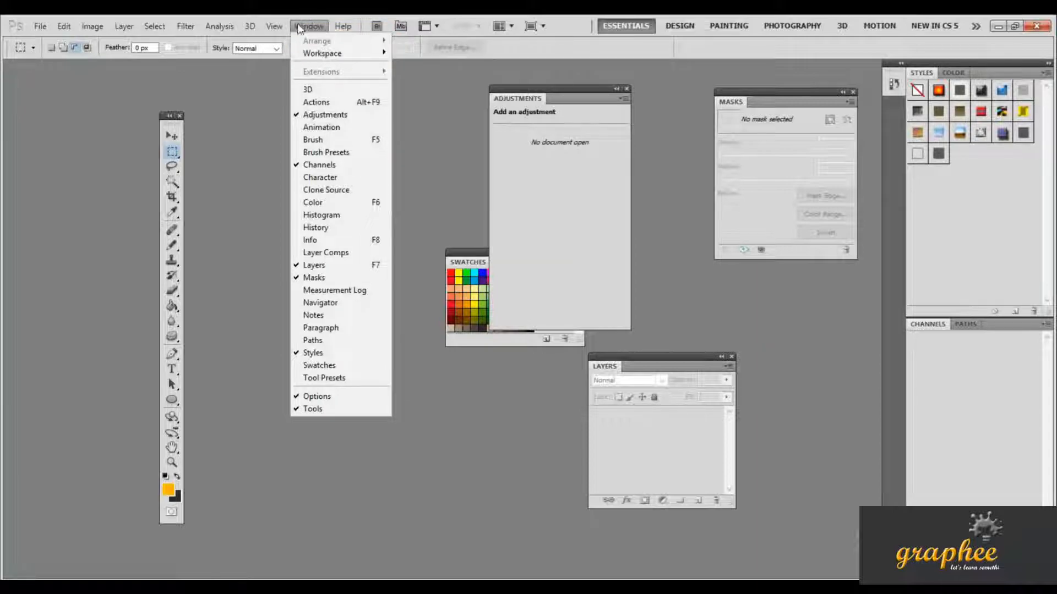
click(306, 27)
click(306, 29)
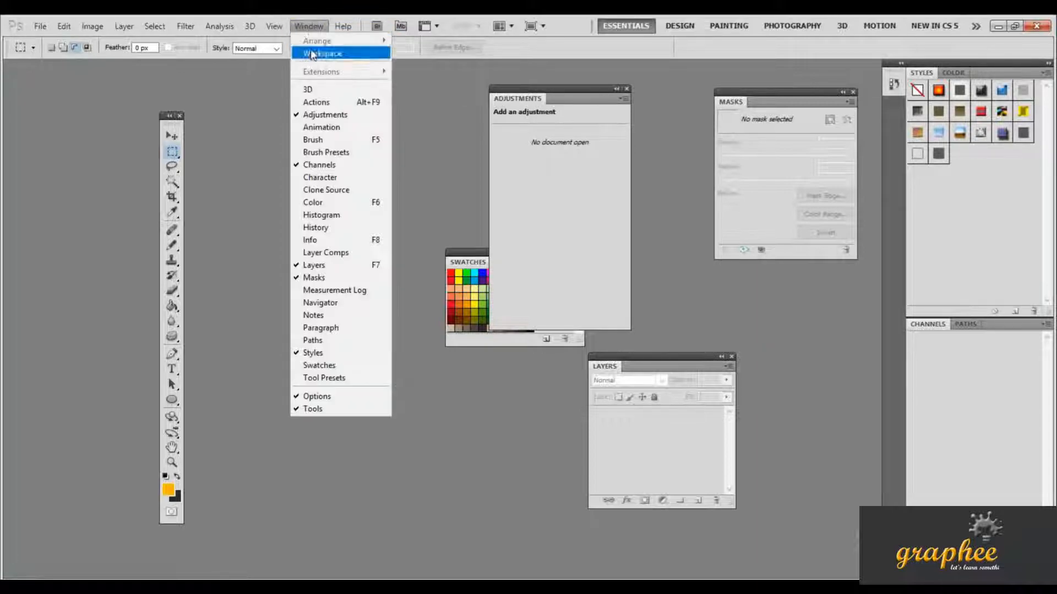
mouse_move(319, 55)
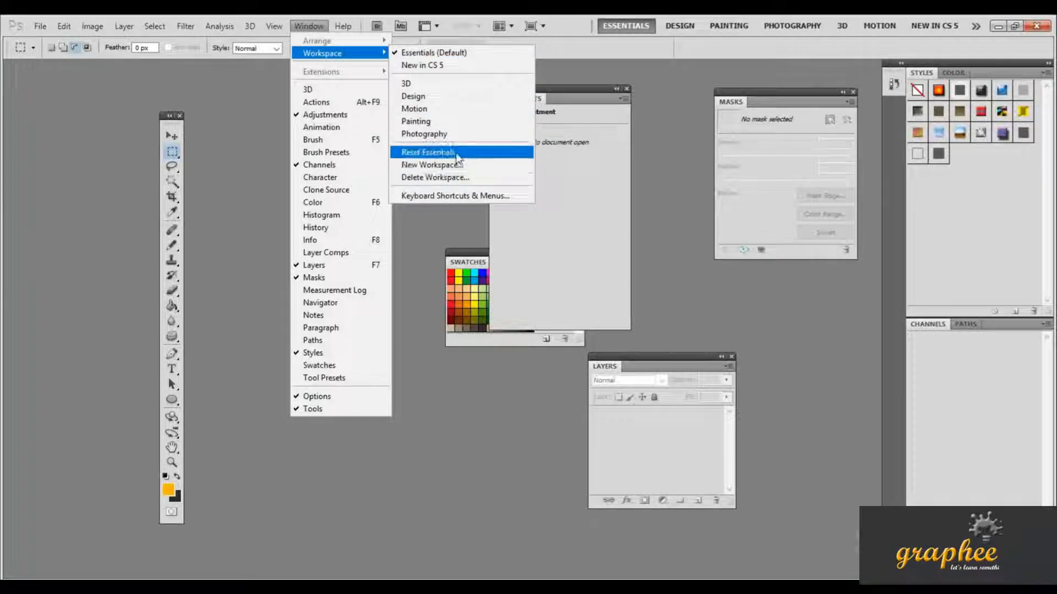
click(451, 152)
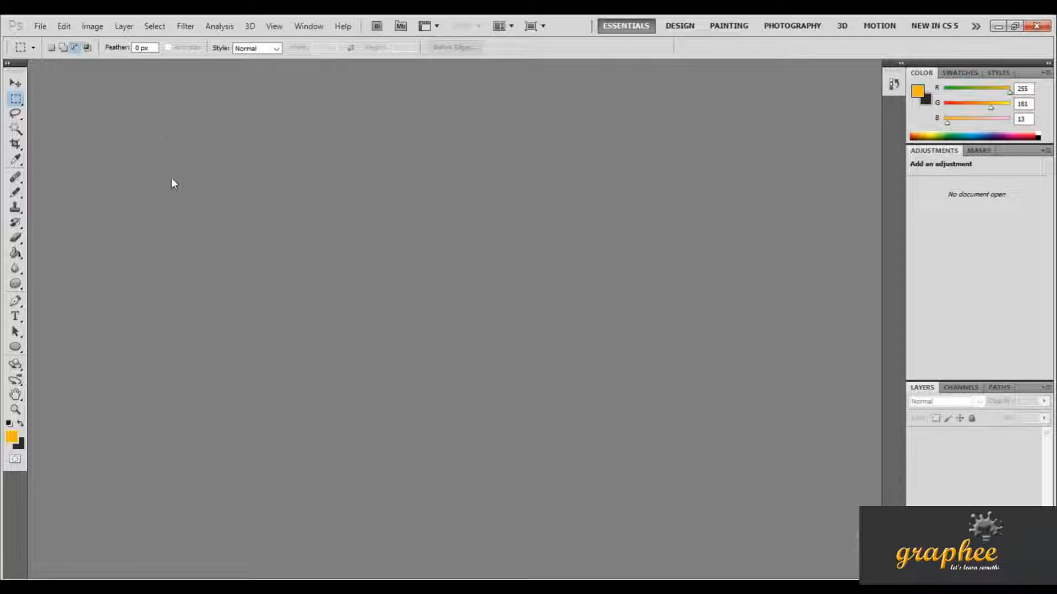
- Start a new document and name it TestProject
click(41, 31)
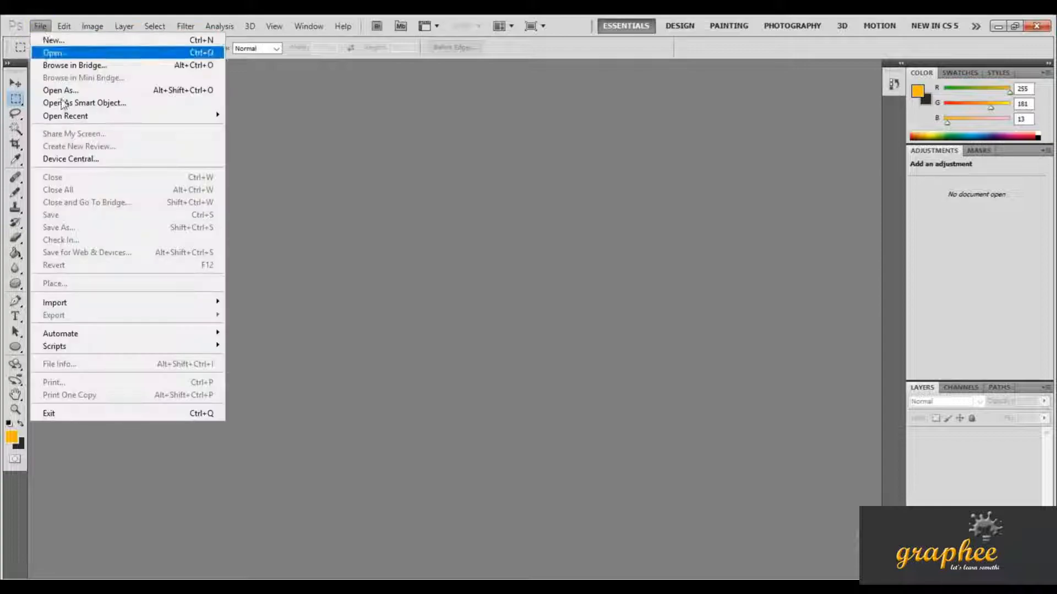
click(49, 40)
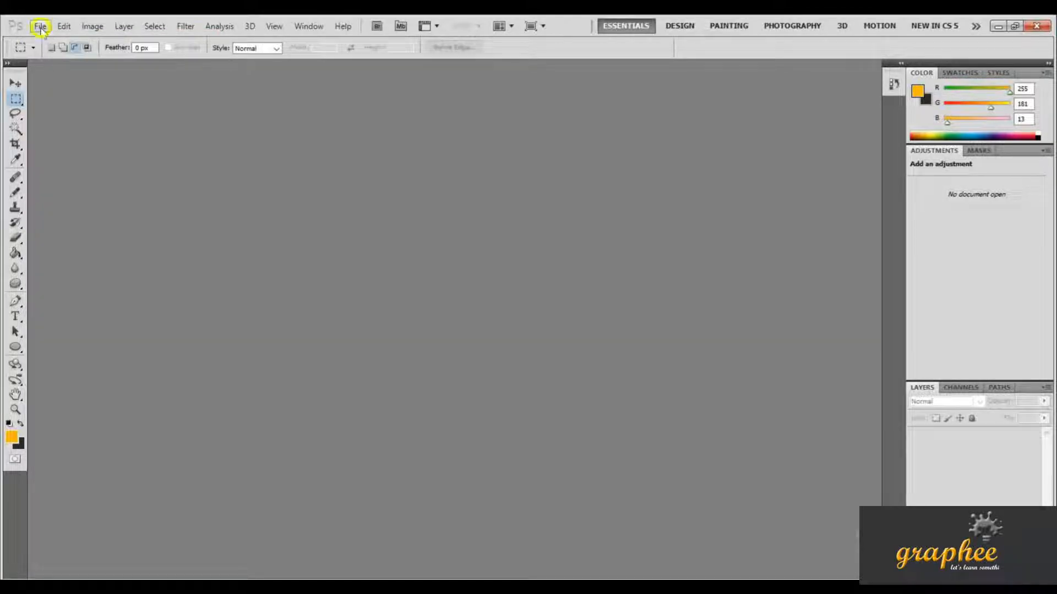
click(40, 29)
click(48, 36)
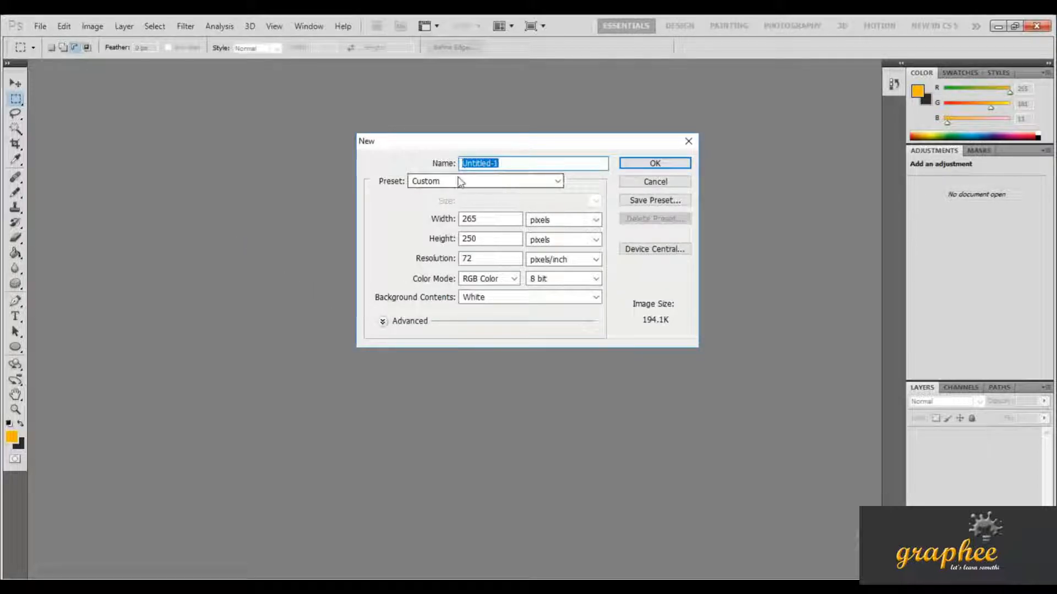
click(522, 164)
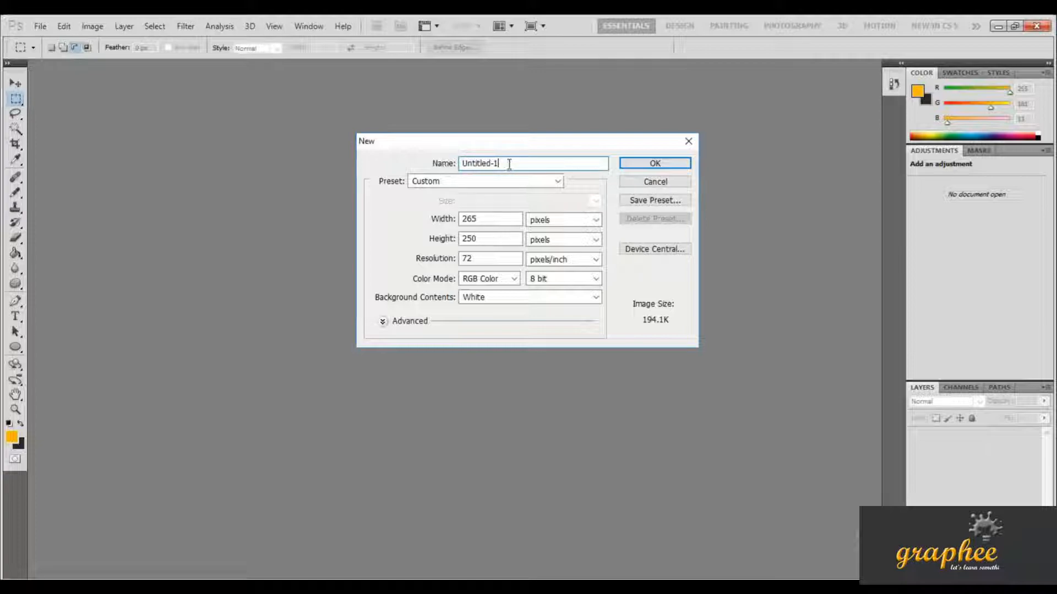
double_click(519, 163)
text(TestProject)
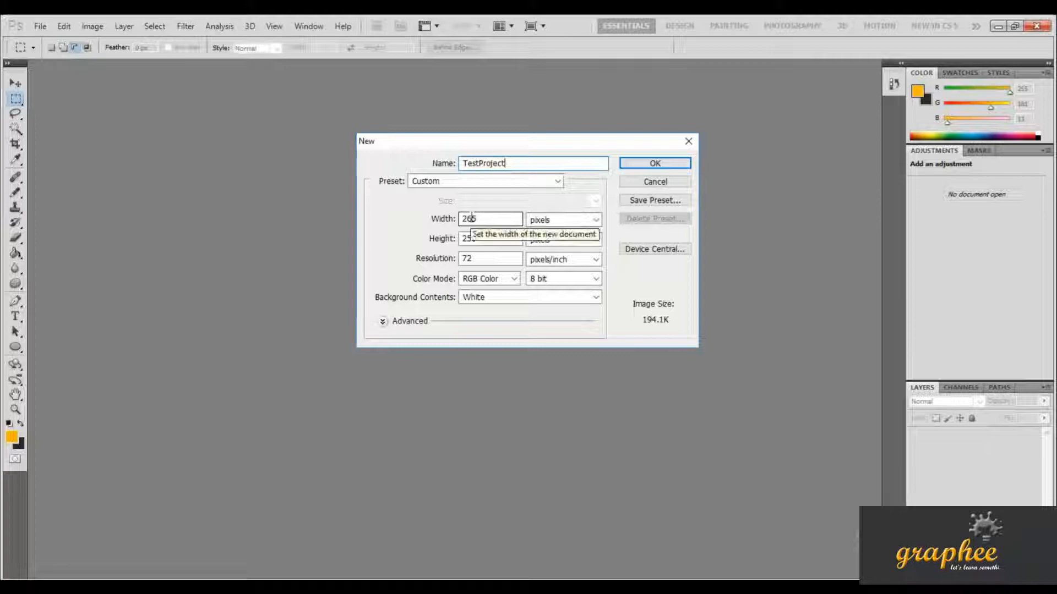
- Set the new document's color mode to RGB Color
double_click(466, 259)
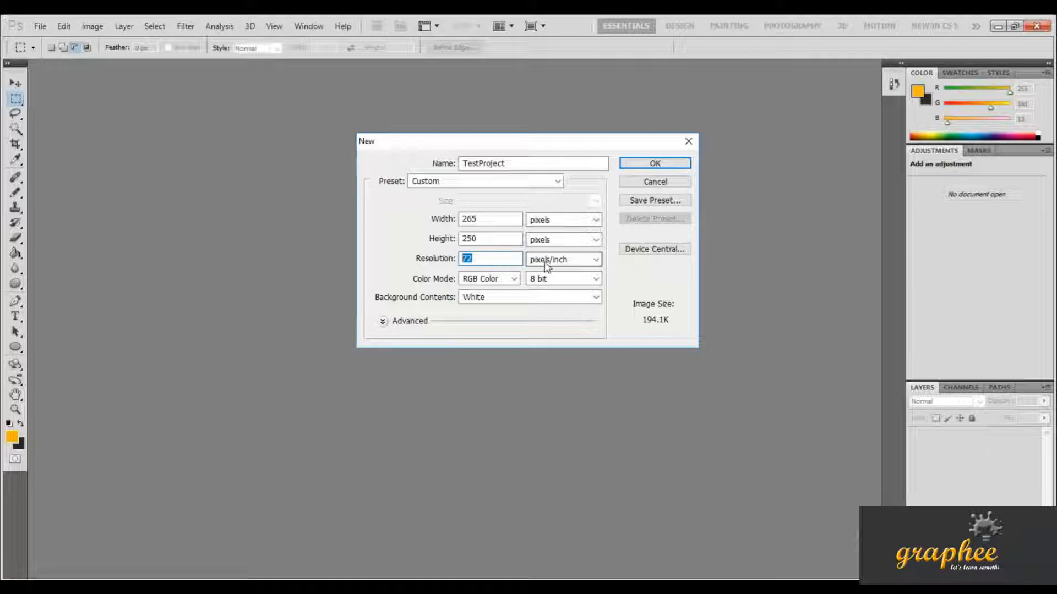
click(513, 279)
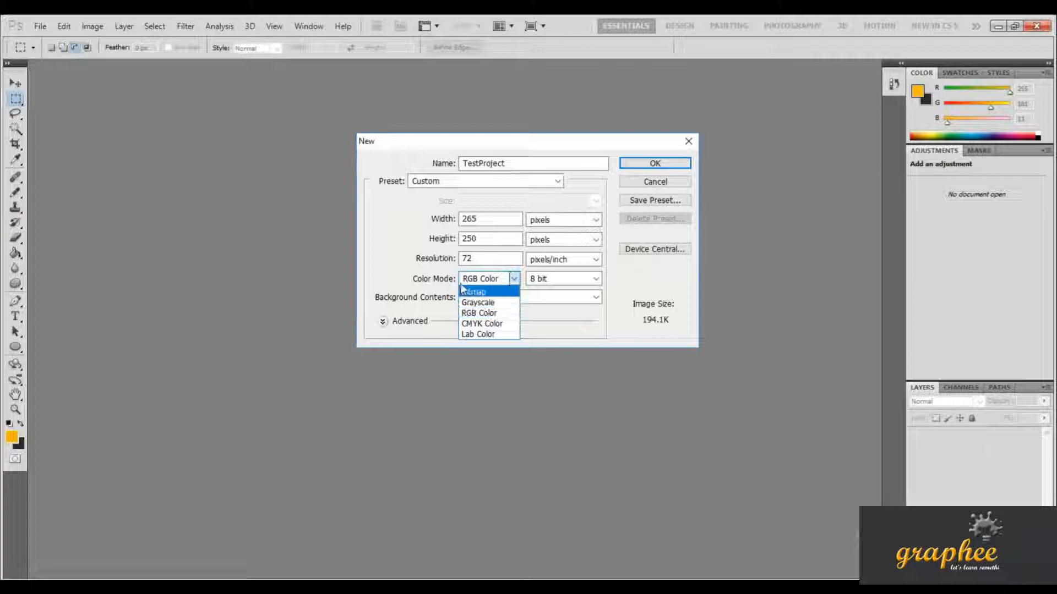
click(484, 313)
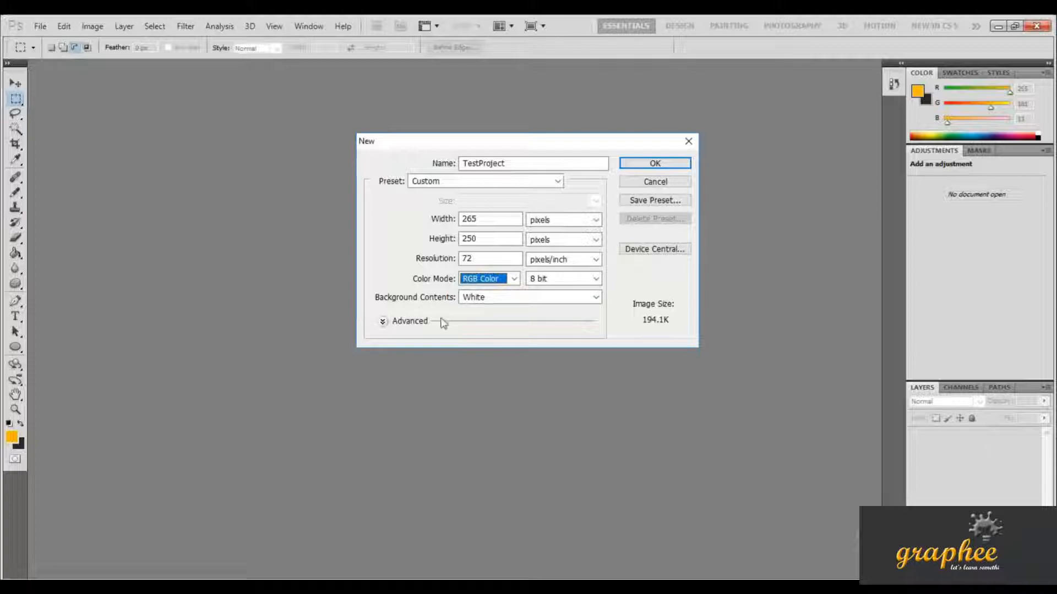
- Set the new document's background contents to Background Color
click(595, 298)
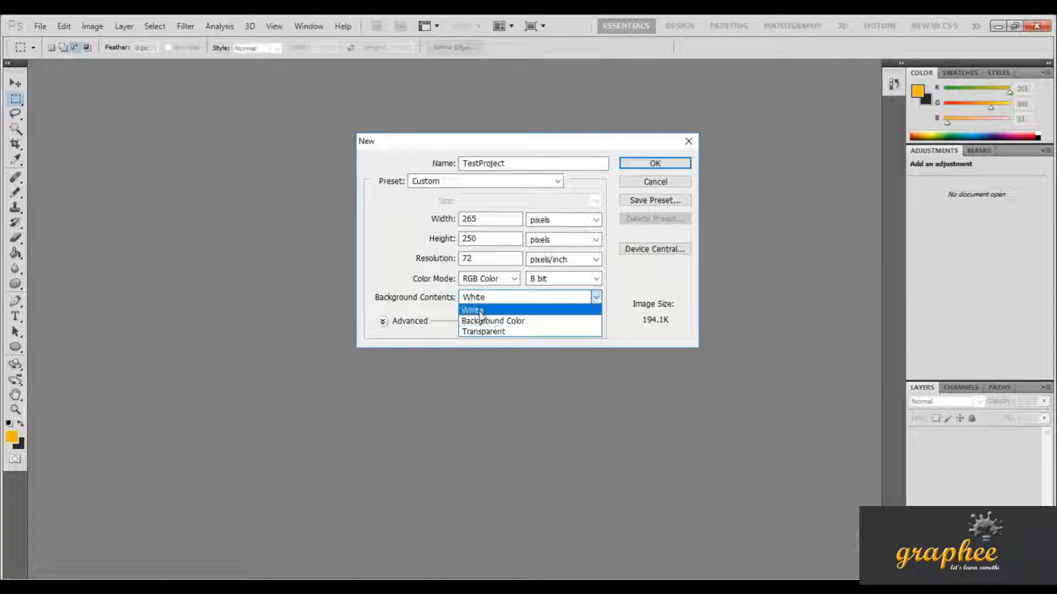
click(495, 325)
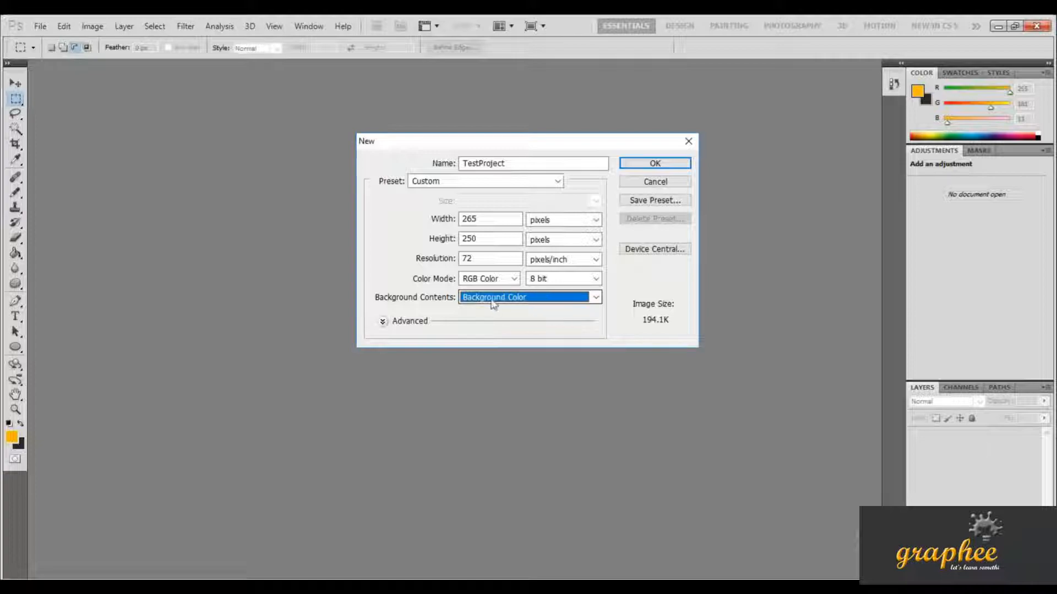
click(494, 300)
click(502, 324)
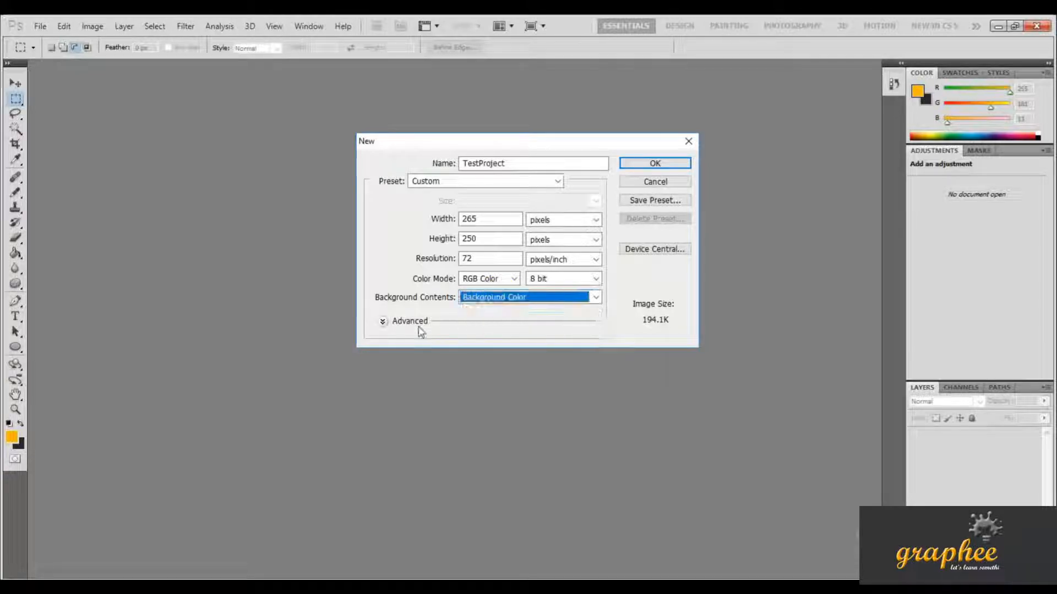
- Expand the advanced document options and set the background contents to White
click(382, 321)
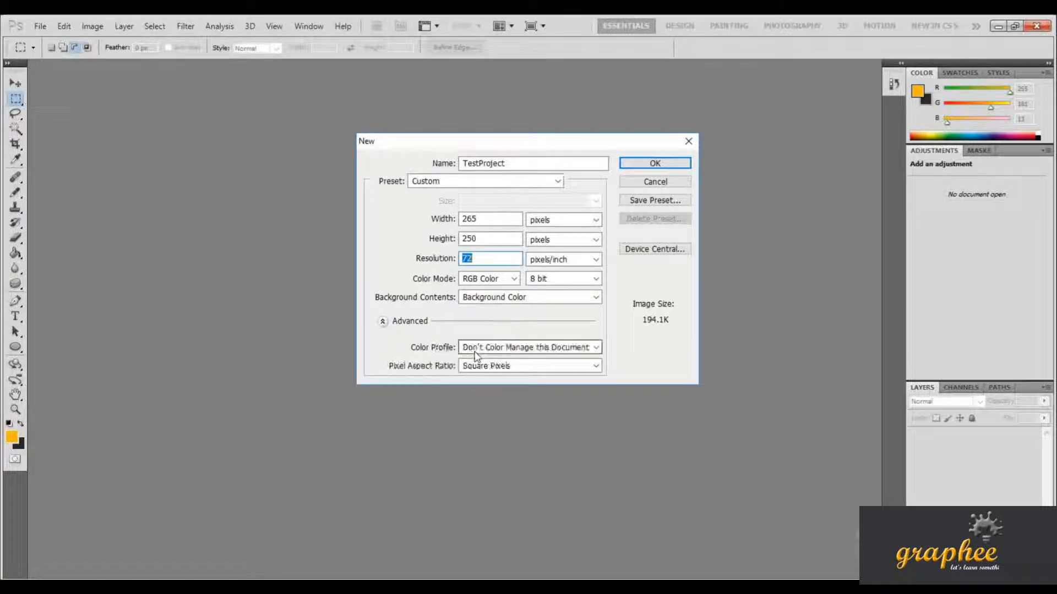
click(512, 300)
click(509, 308)
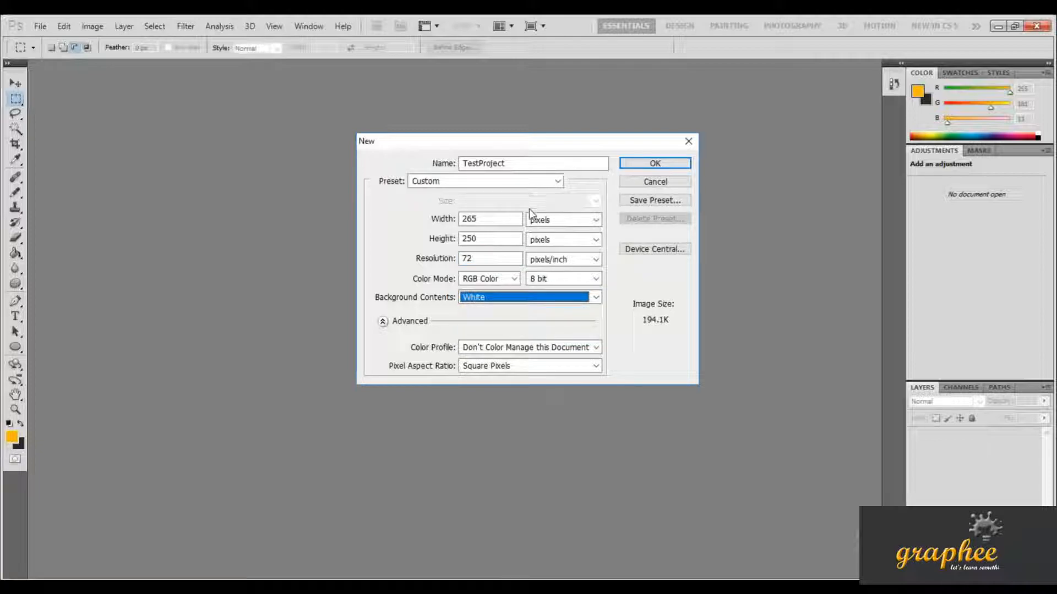
- Set the new document's width to 1000 pixels and its height to 1500 pixels
double_click(504, 218)
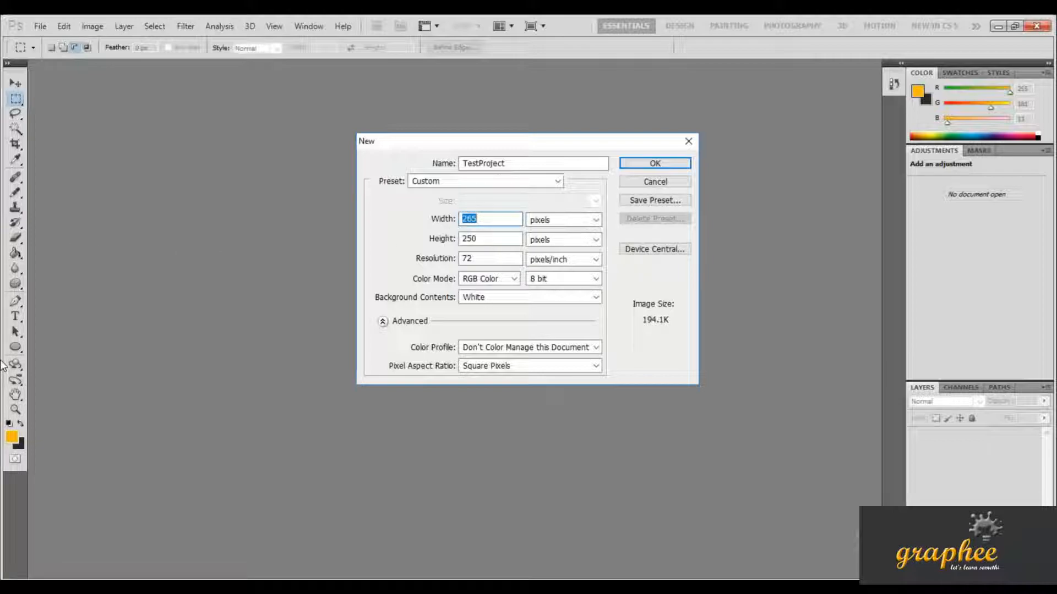
text(1000)
double_click(497, 240)
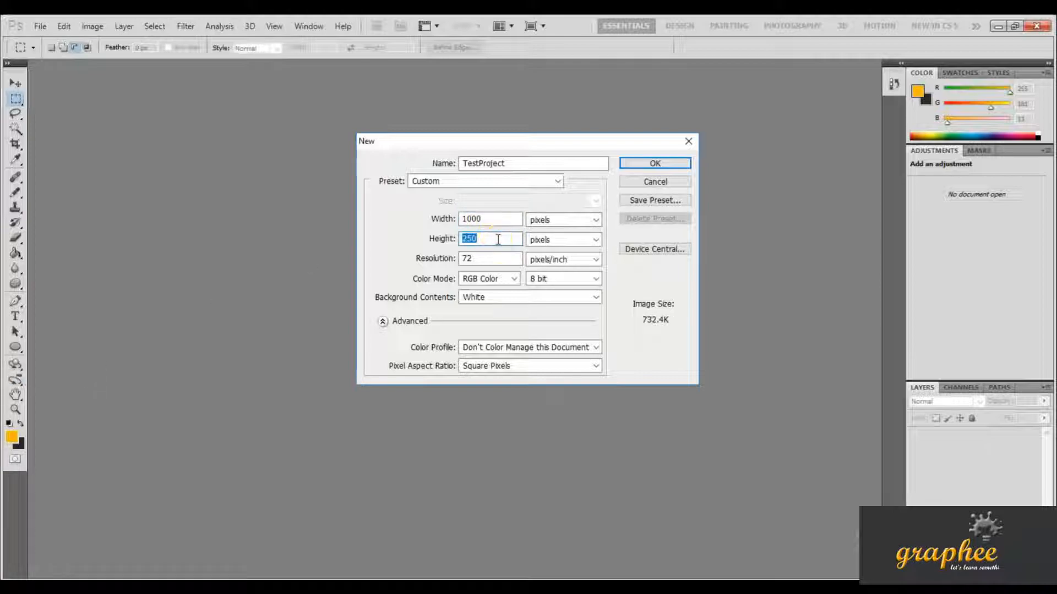
text(1500)
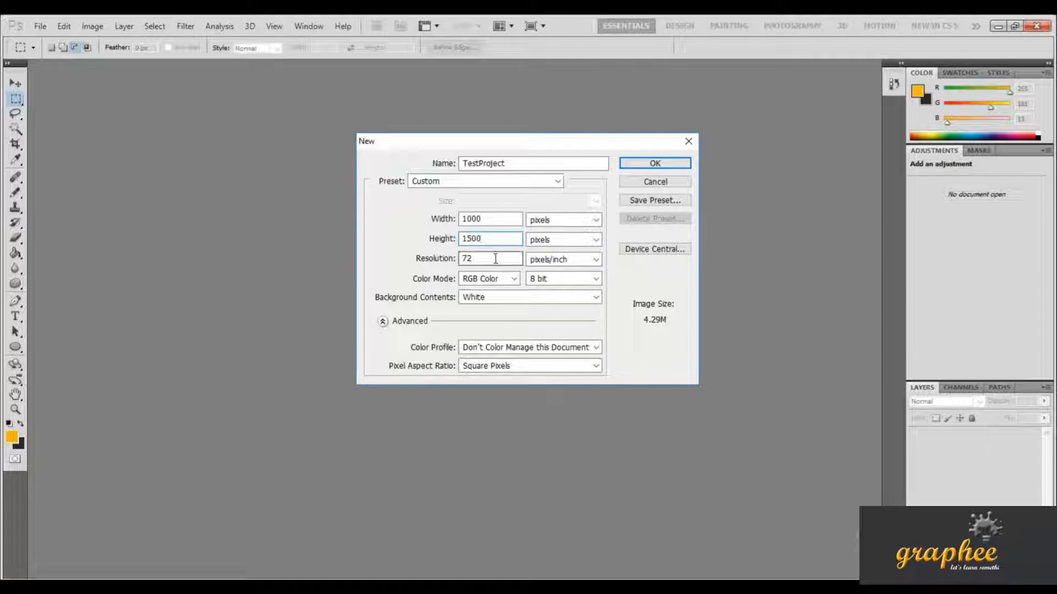
- Collapse the advanced options and create the document with White background contents
click(383, 322)
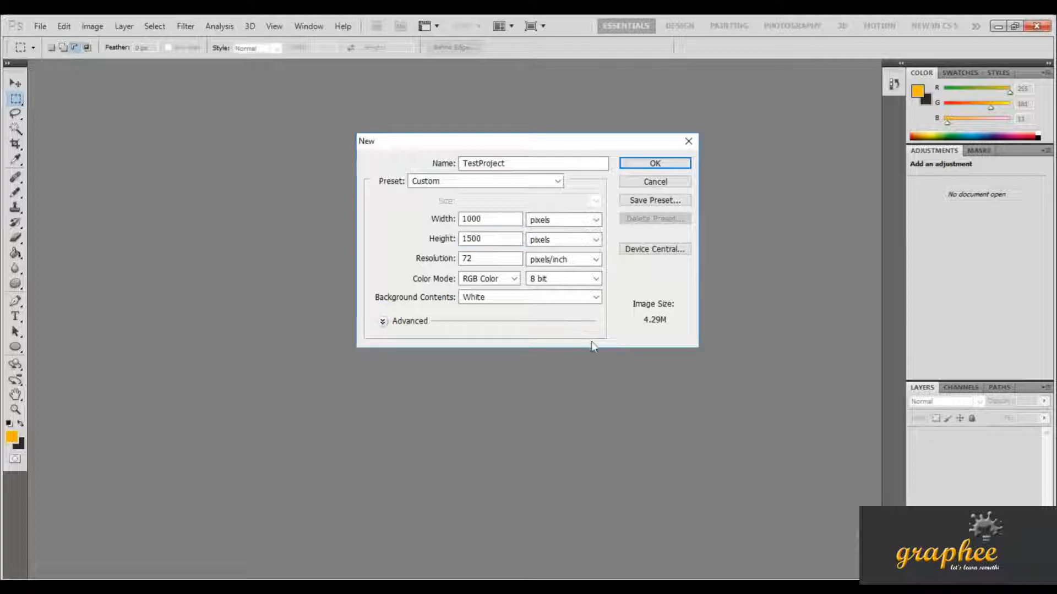
click(584, 300)
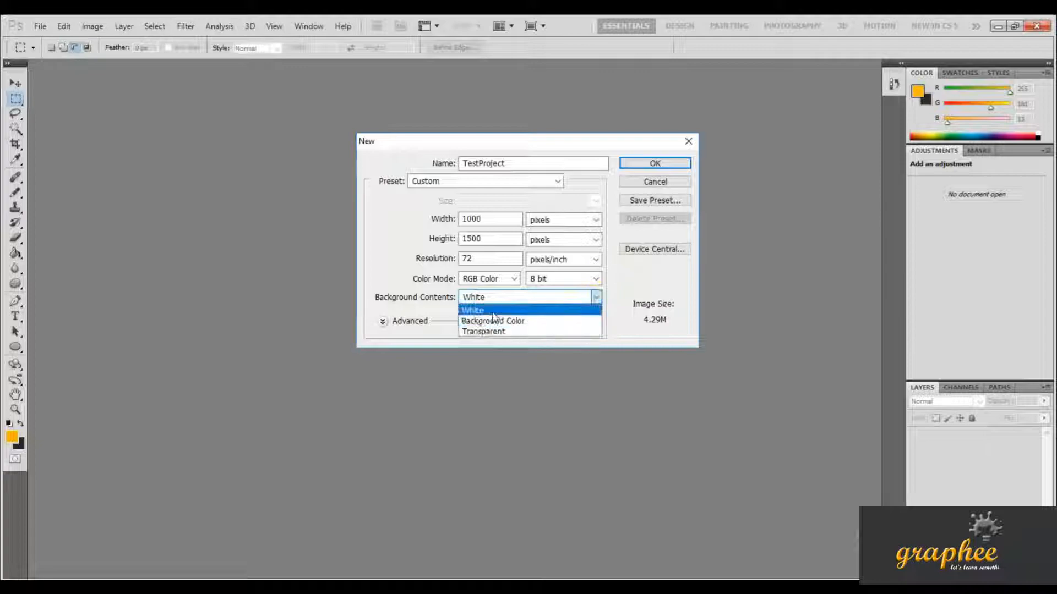
click(487, 306)
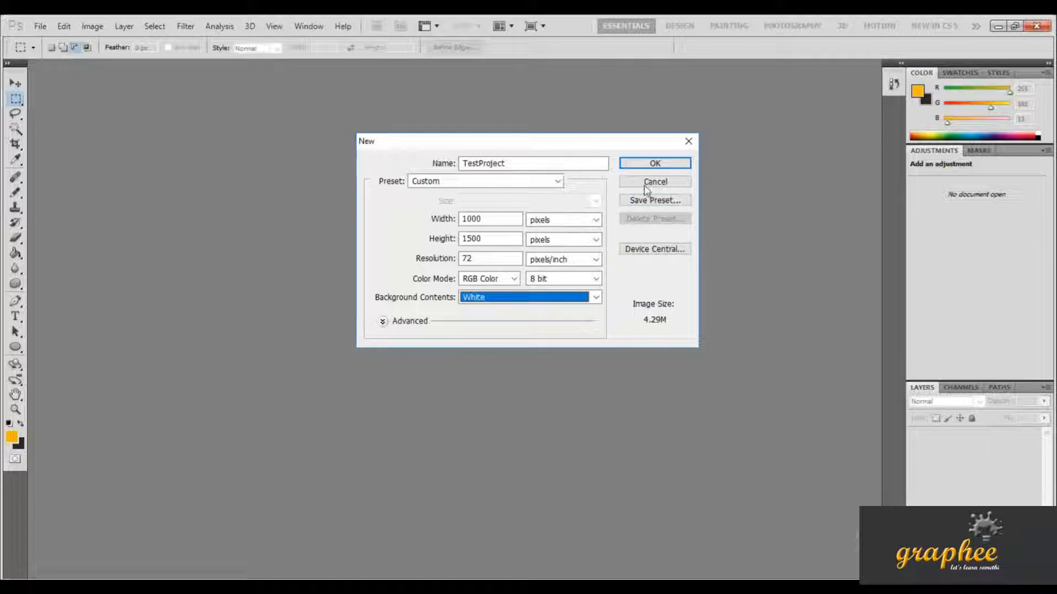
click(654, 168)
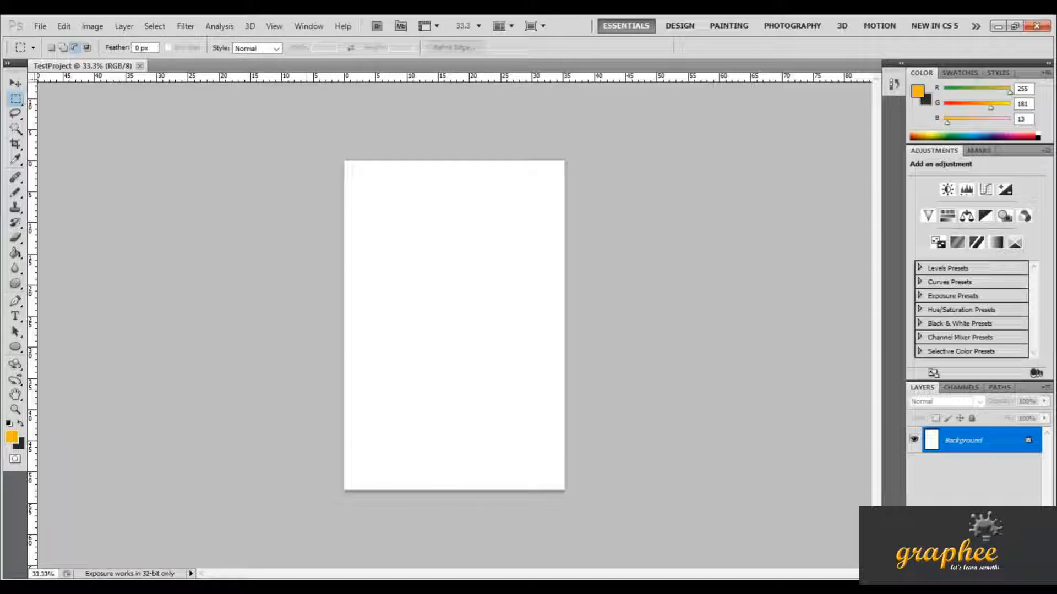
- Zoom in and out on the blank canvas and finish at 50% magnification
mouse_move(243, 587)
key(ctrl+plus)
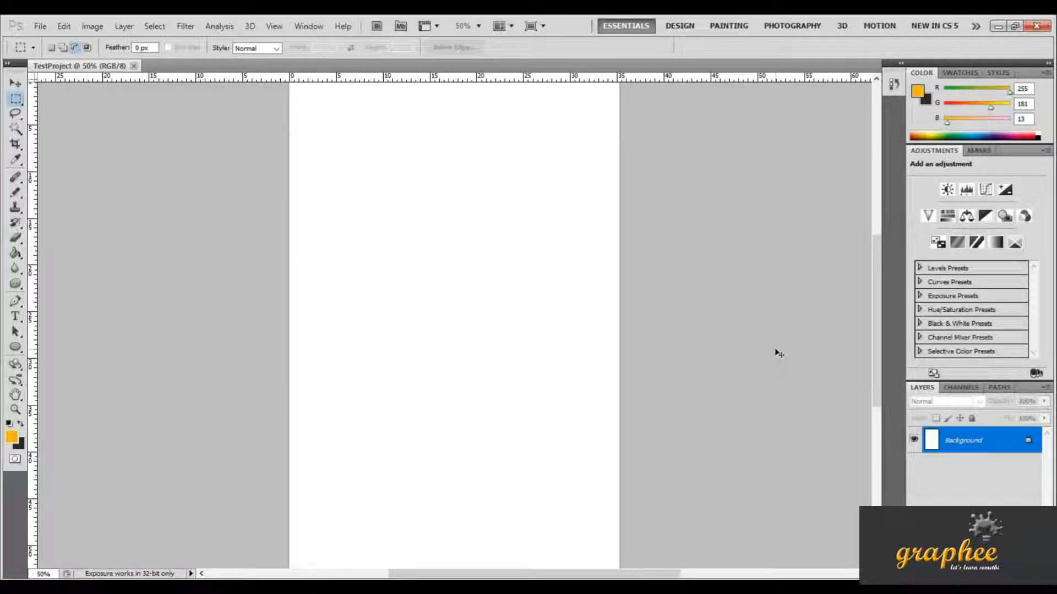
key(ctrl+minus)
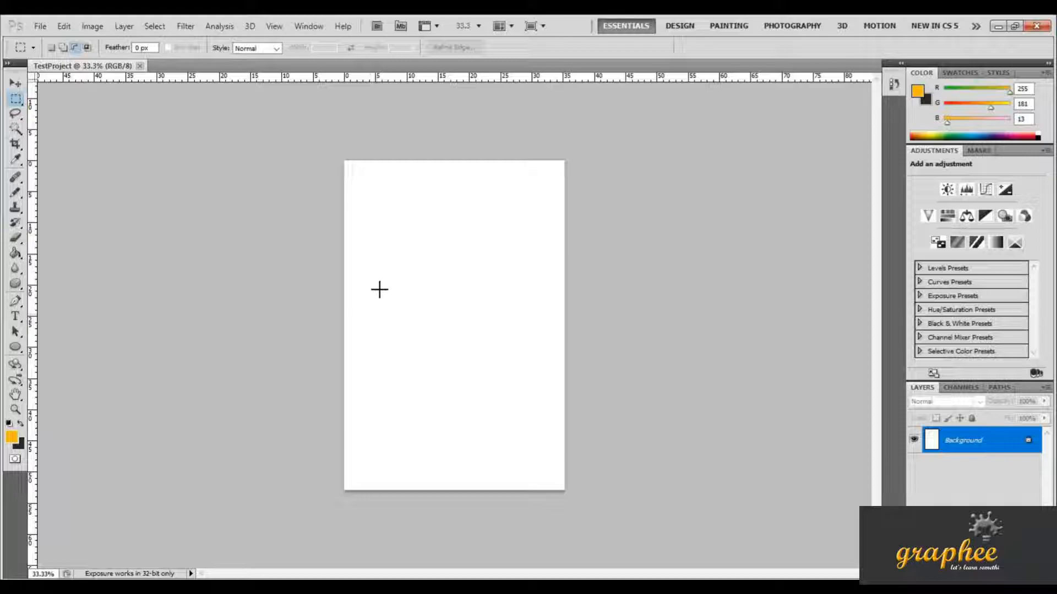
key(ctrl+plus)
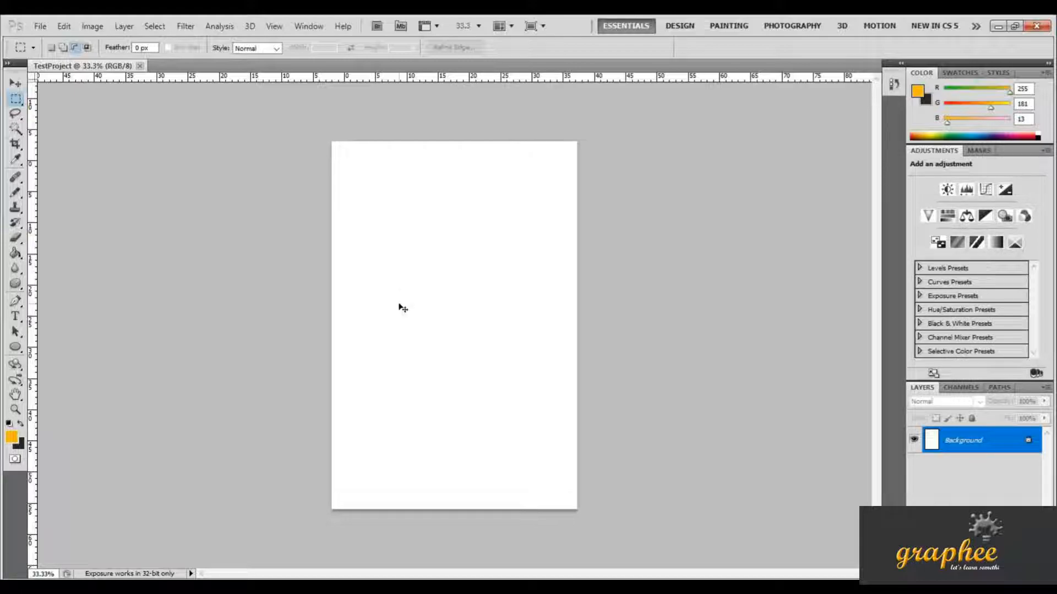
scroll(422, 313, up, 2)
scroll(424, 321, down, 1)
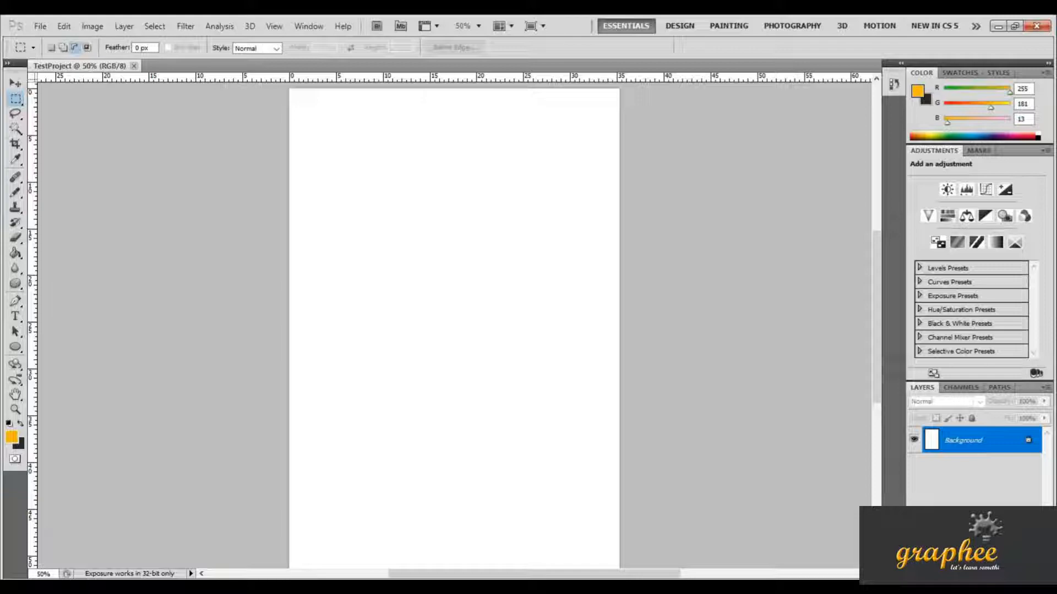
- Add a new empty layer above the Background layer and delete it again
key(ctrl+alt+shift+n)
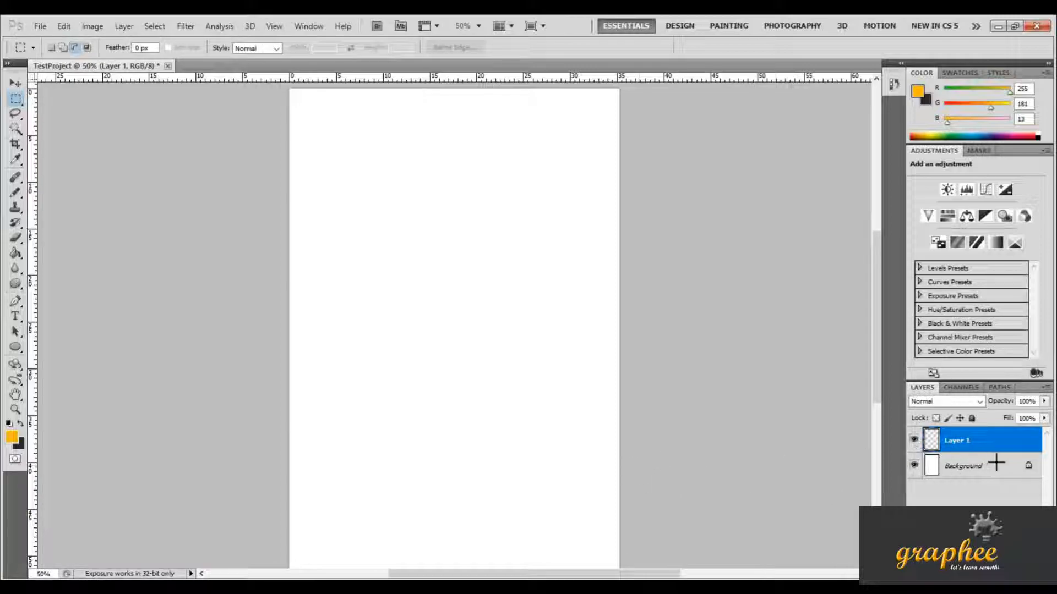
right_click(975, 442)
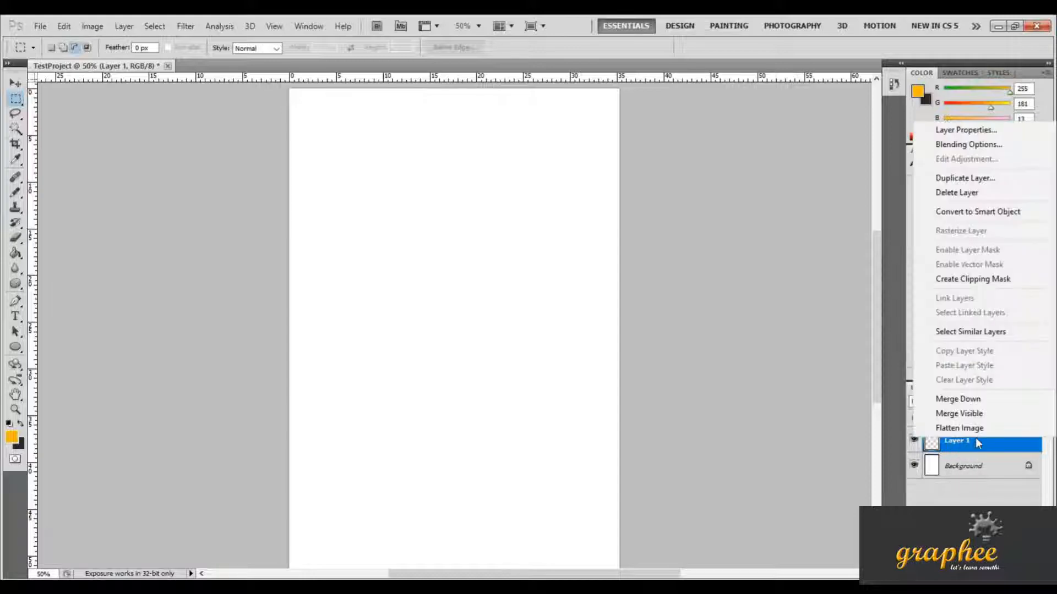
click(977, 193)
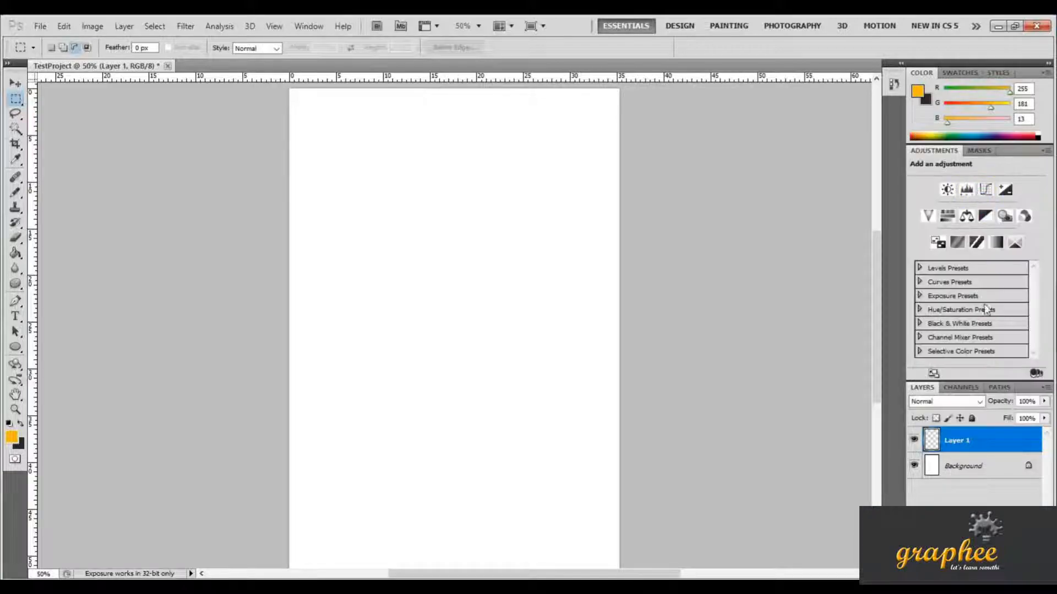
click(554, 232)
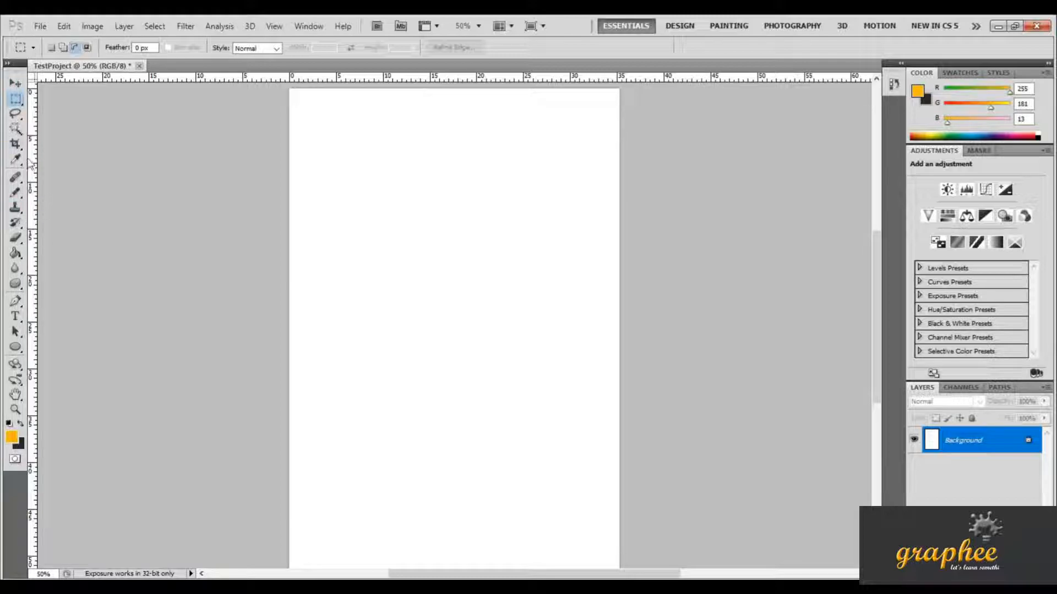
- Draw a wide rectangular marquee selection across the upper part of the canvas
click(15, 103)
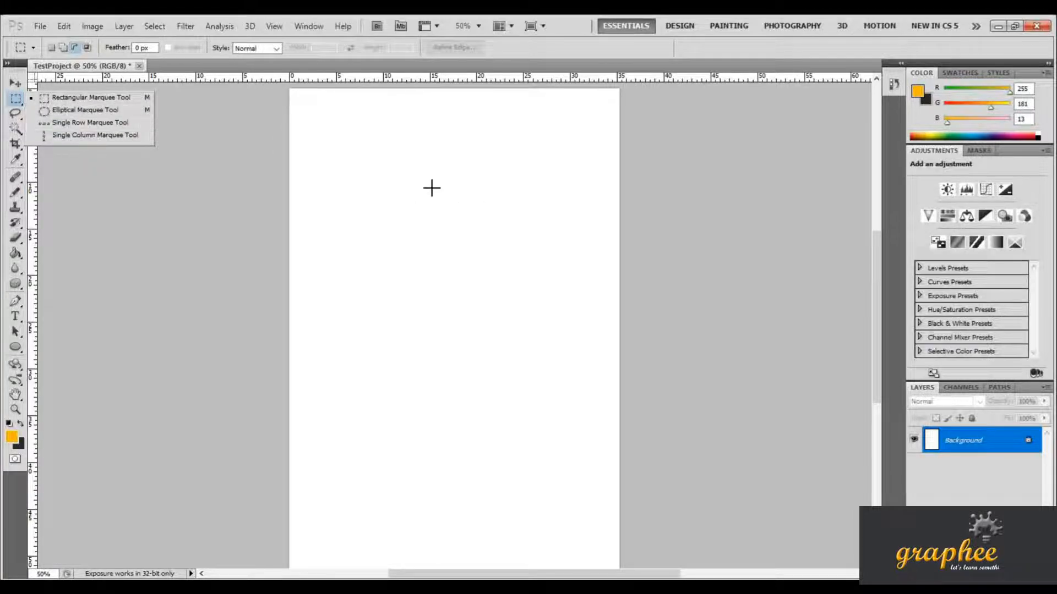
click(322, 158)
drag(353, 175, 534, 248)
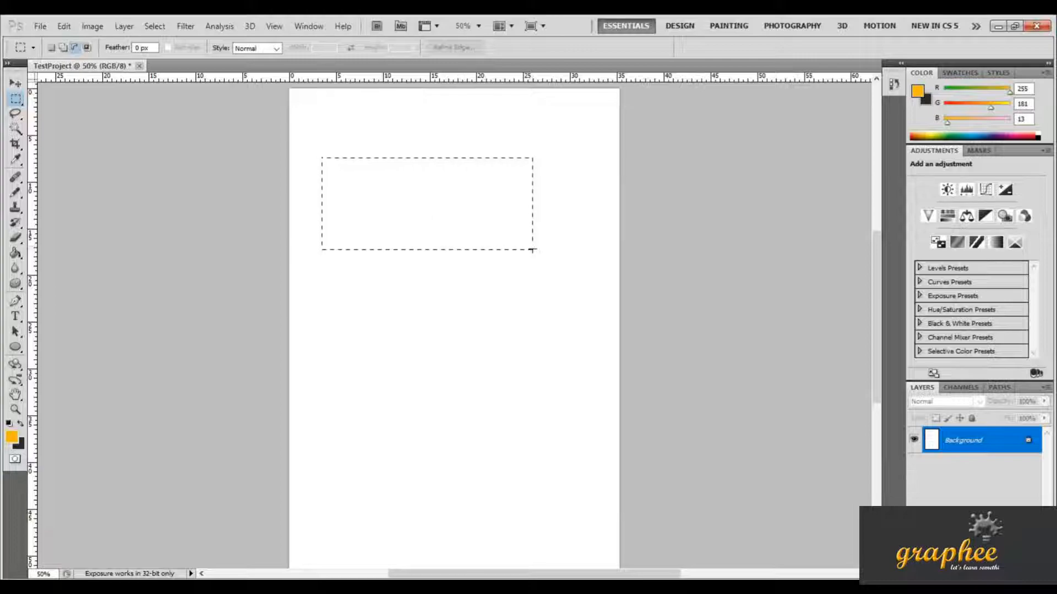
click(384, 249)
key(ctrl+z)
- Draw an elliptical marquee selection below the rectangular one and deselect it
right_click(15, 99)
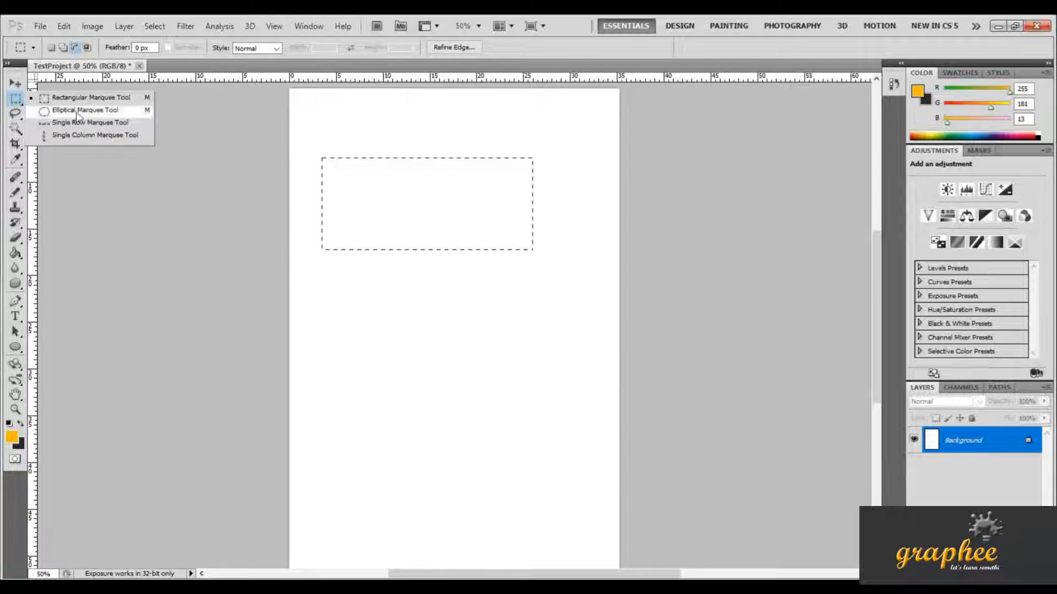
click(75, 112)
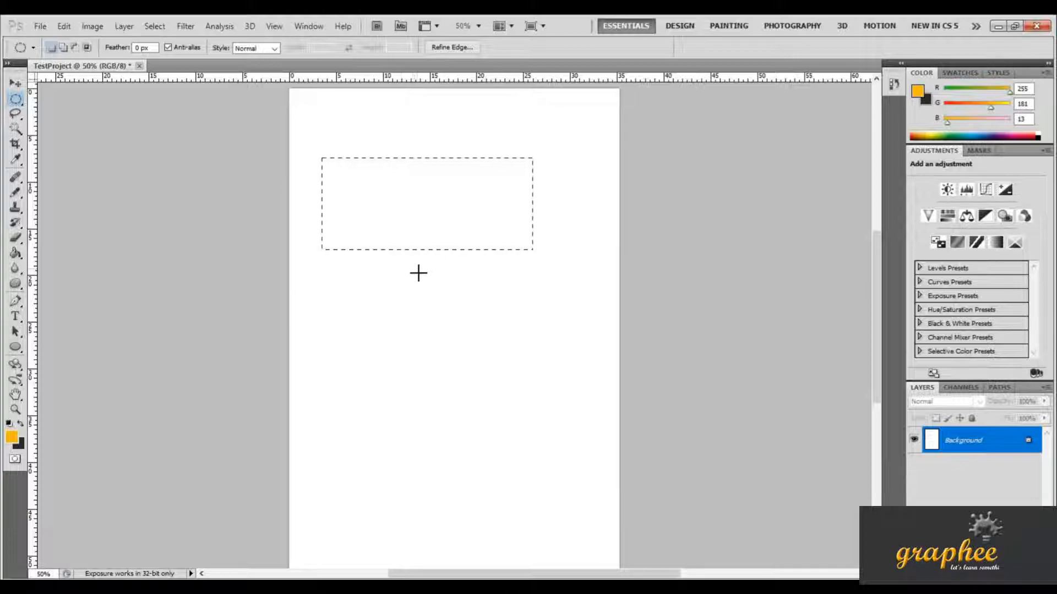
drag(410, 269, 475, 339)
drag(525, 371, 538, 396)
click(343, 339)
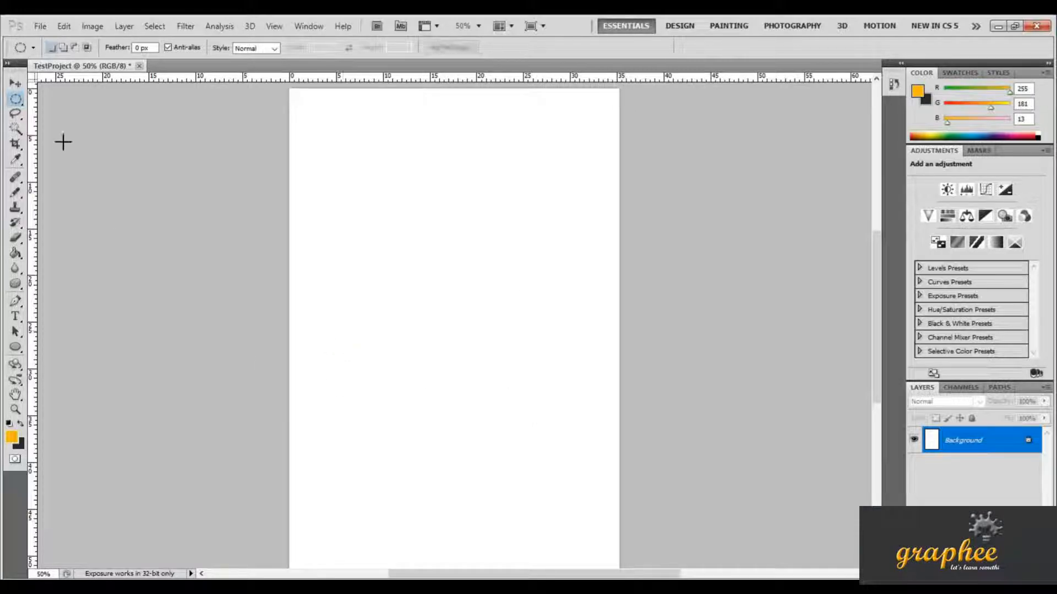
- Select a single pixel row about a third of the way down the canvas with the Single Row Marquee tool
click(16, 99)
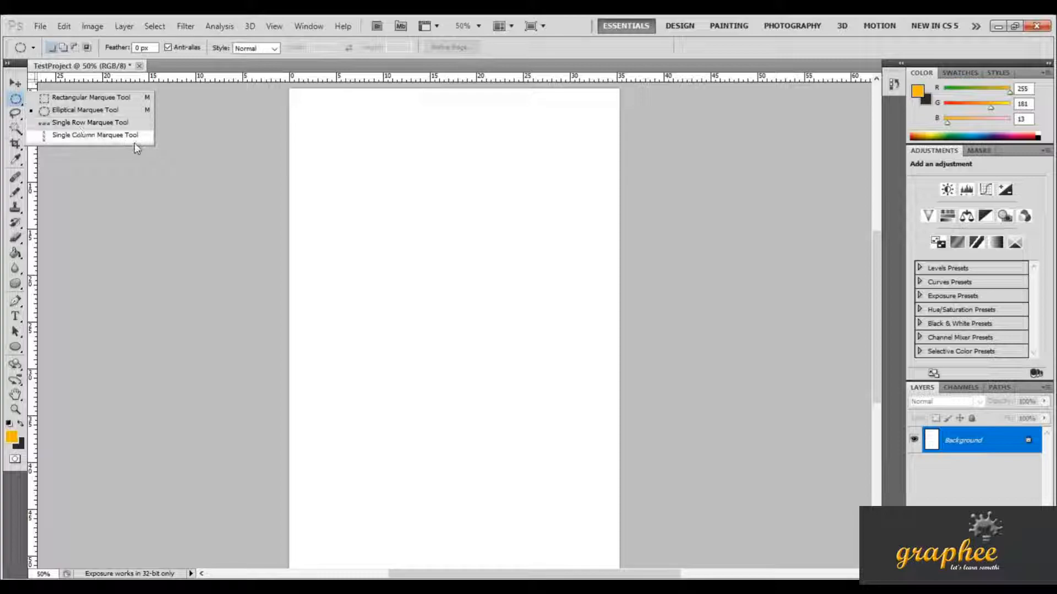
click(415, 139)
click(16, 99)
click(82, 123)
drag(325, 247, 509, 287)
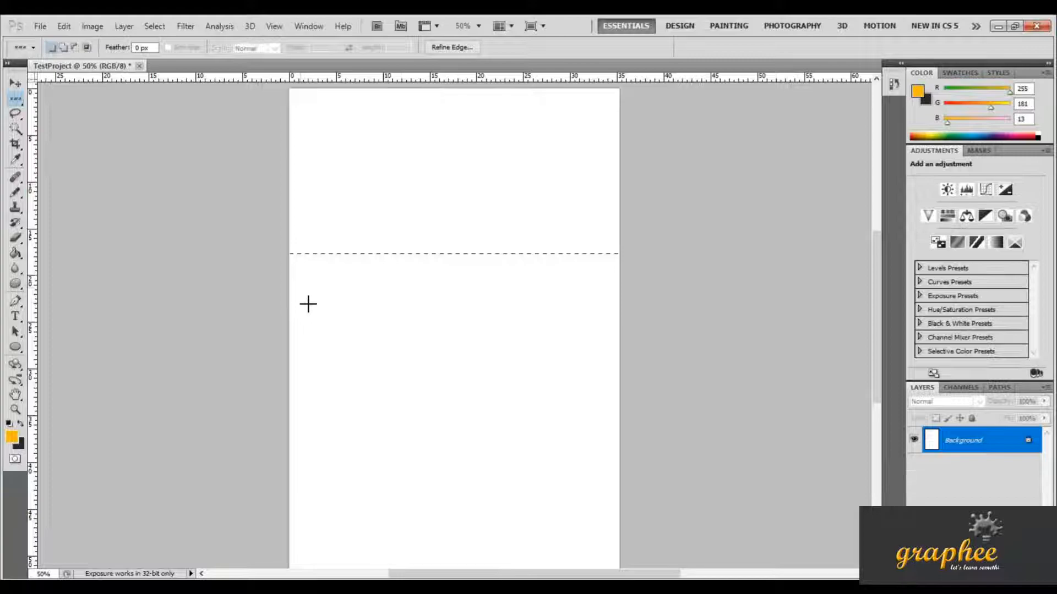
- Make a single-column marquee selection left of the canvas centre and subtract a rectangular area from its upper part
click(16, 100)
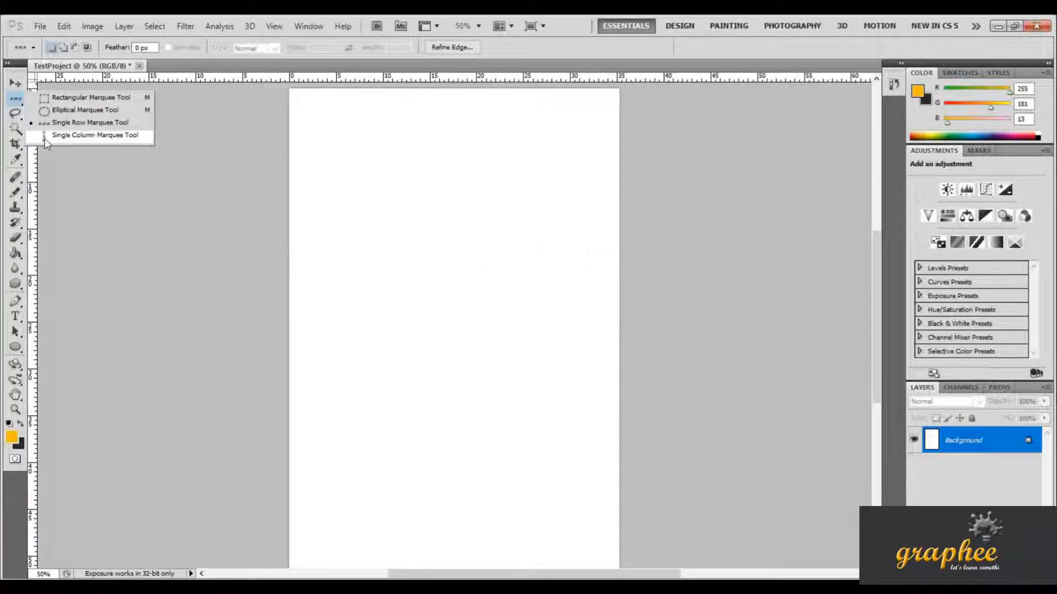
click(79, 136)
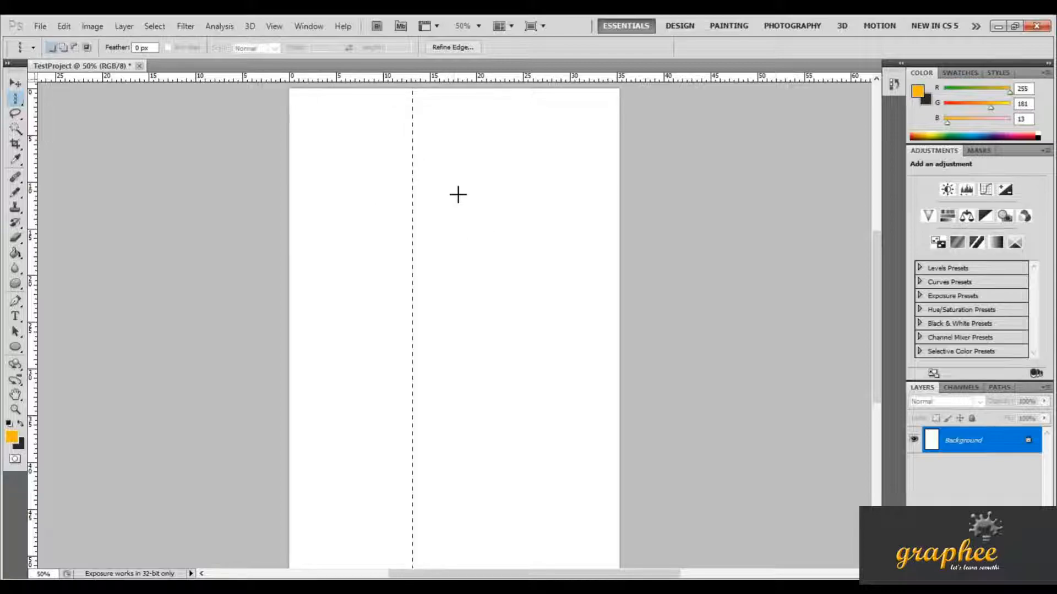
right_click(15, 99)
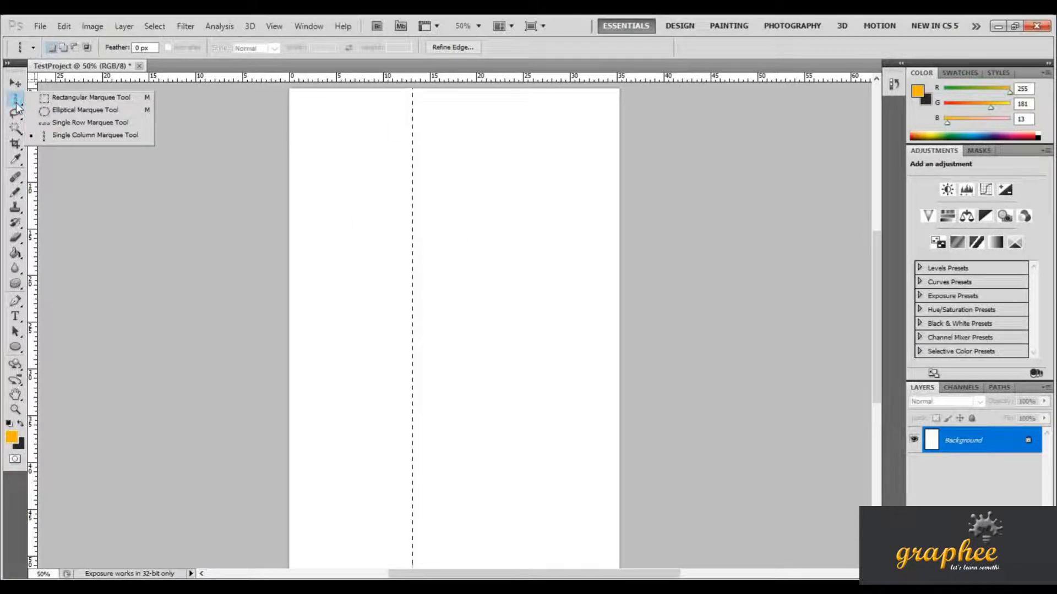
click(82, 96)
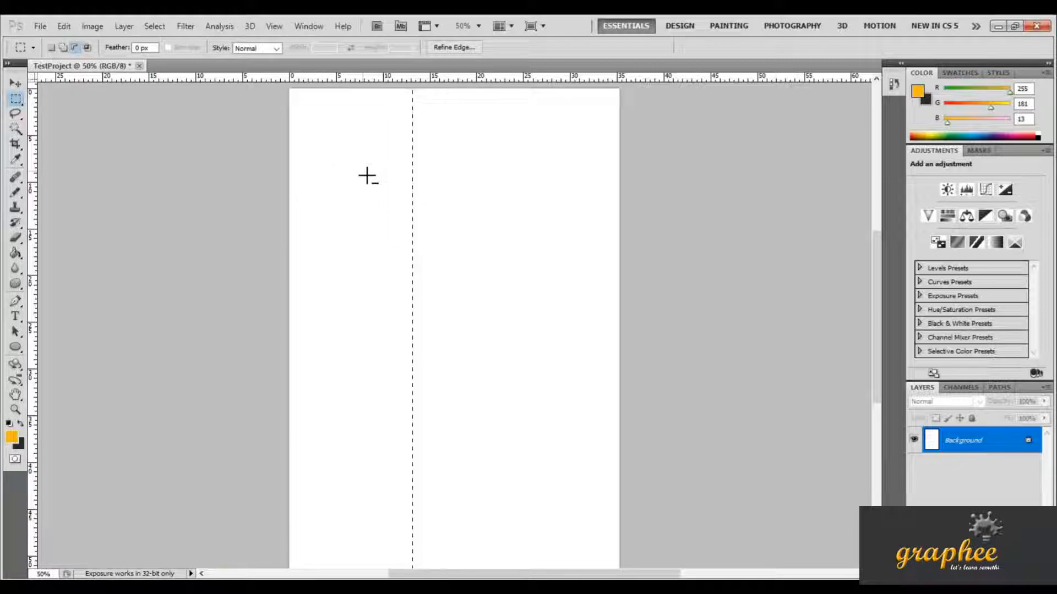
drag(351, 167, 565, 286)
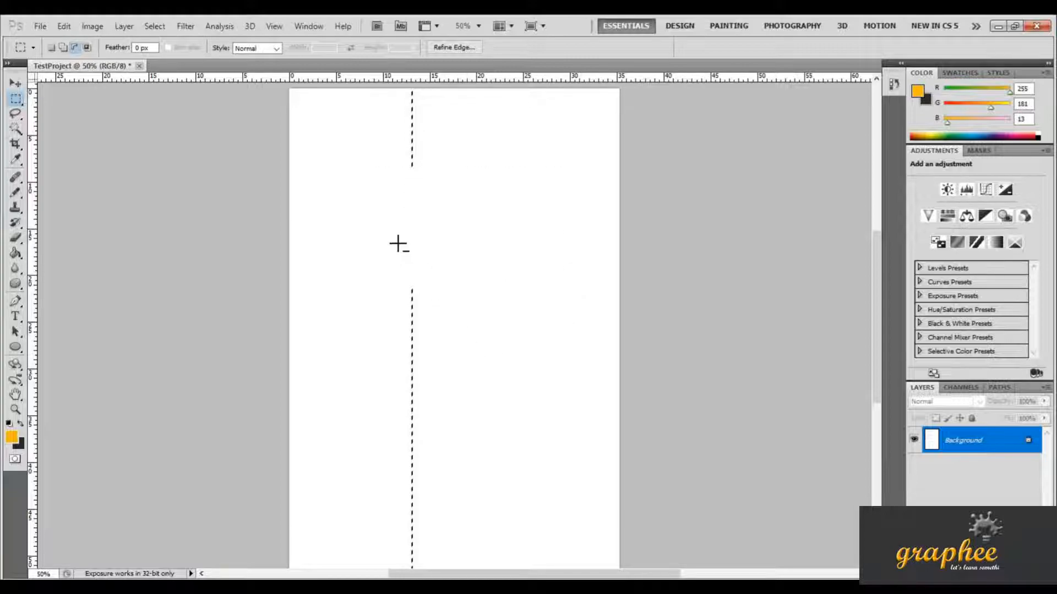
- Deselect the broken single-column marquee selection on the canvas
right_click(377, 231)
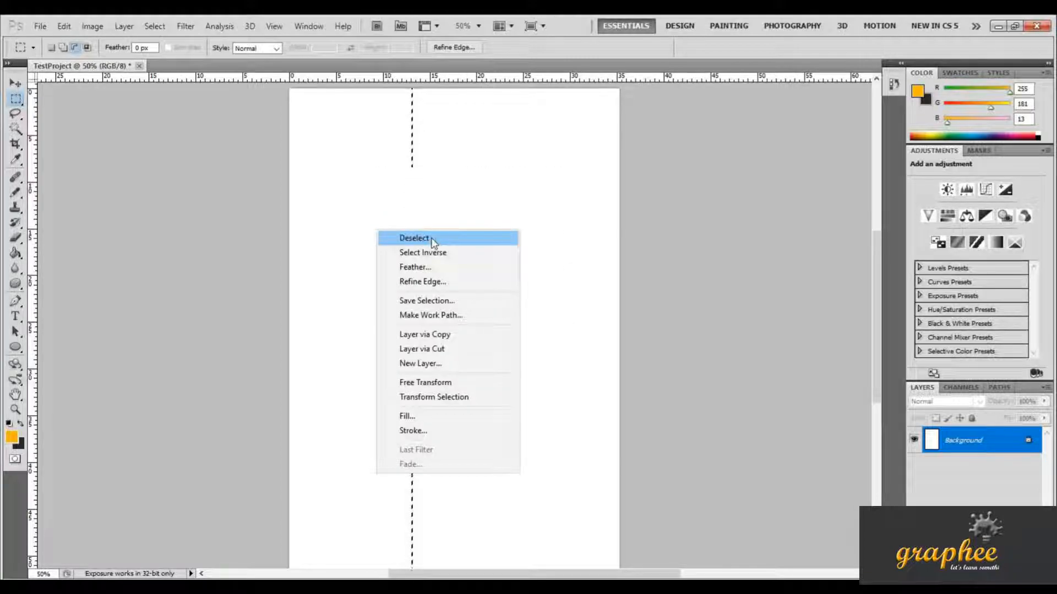
right_click(355, 212)
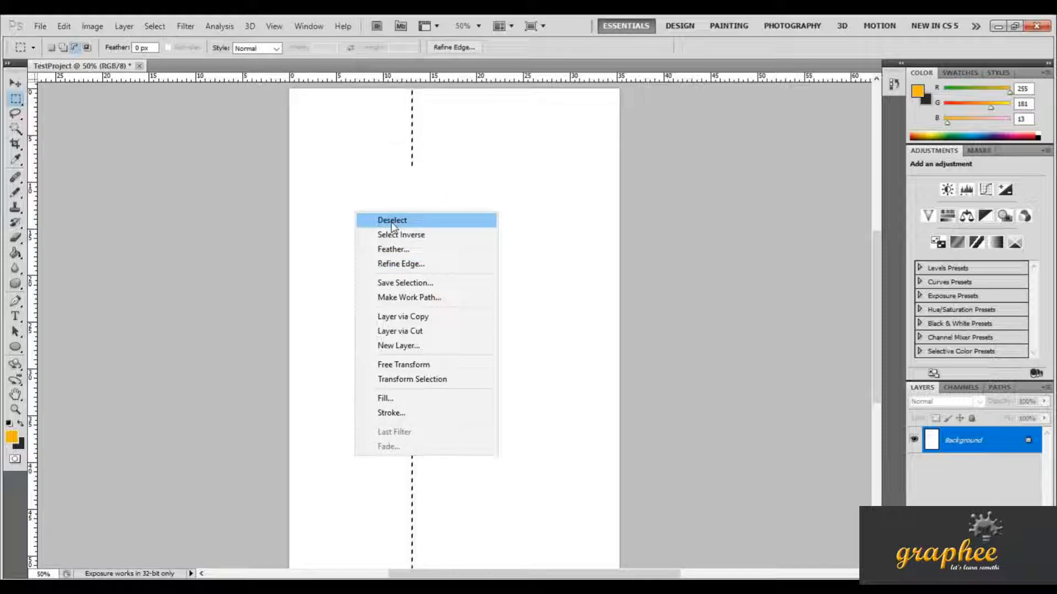
right_click(387, 190)
click(356, 195)
right_click(356, 194)
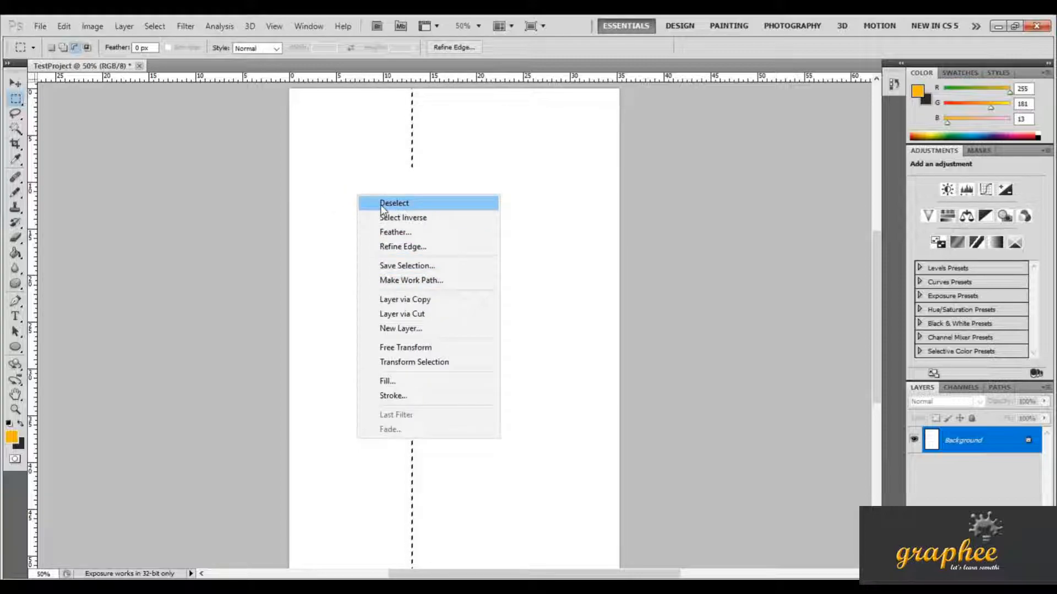
click(418, 205)
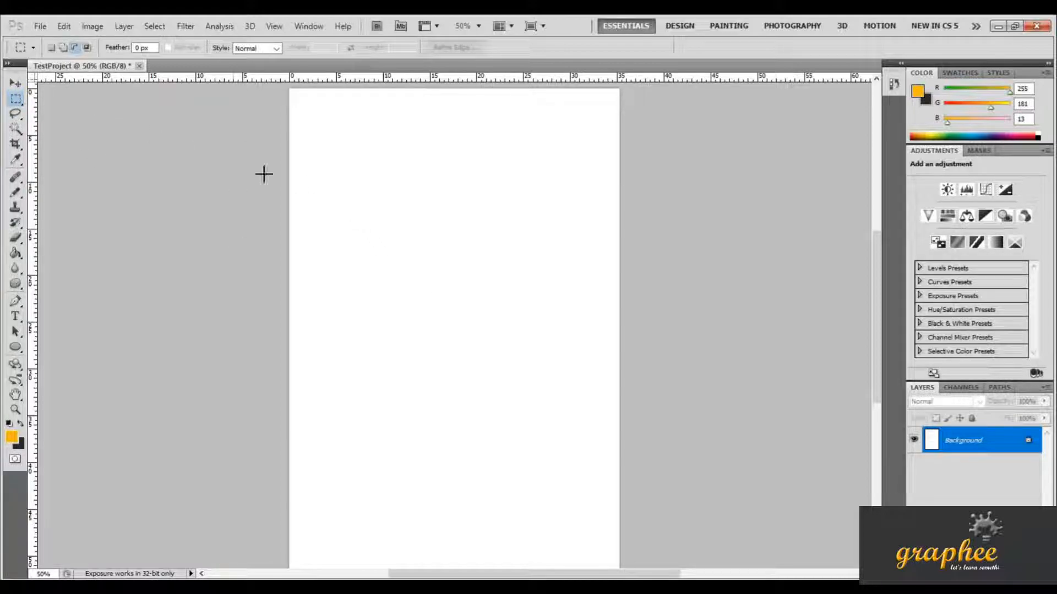
- Fill a wide rectangular marquee selection in the upper middle of the Background layer with the orange foreground color and deselect it
drag(355, 225, 550, 320)
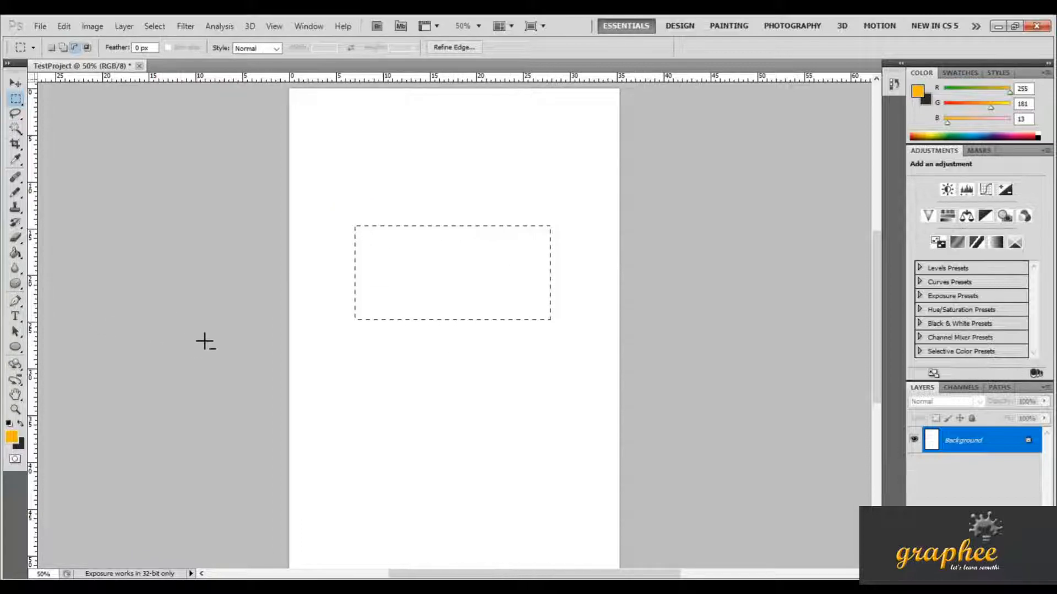
click(15, 256)
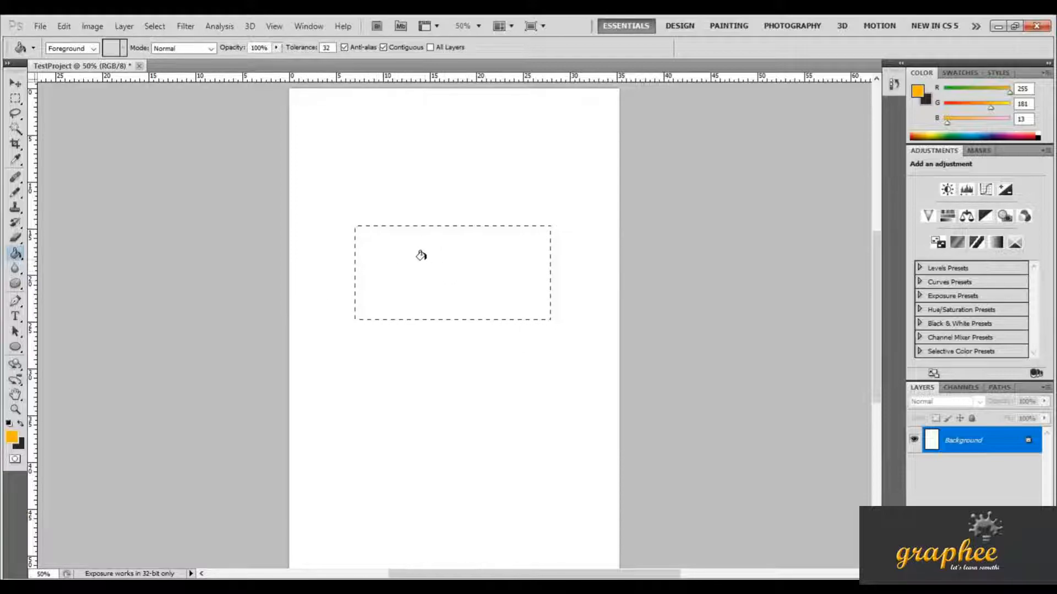
click(427, 298)
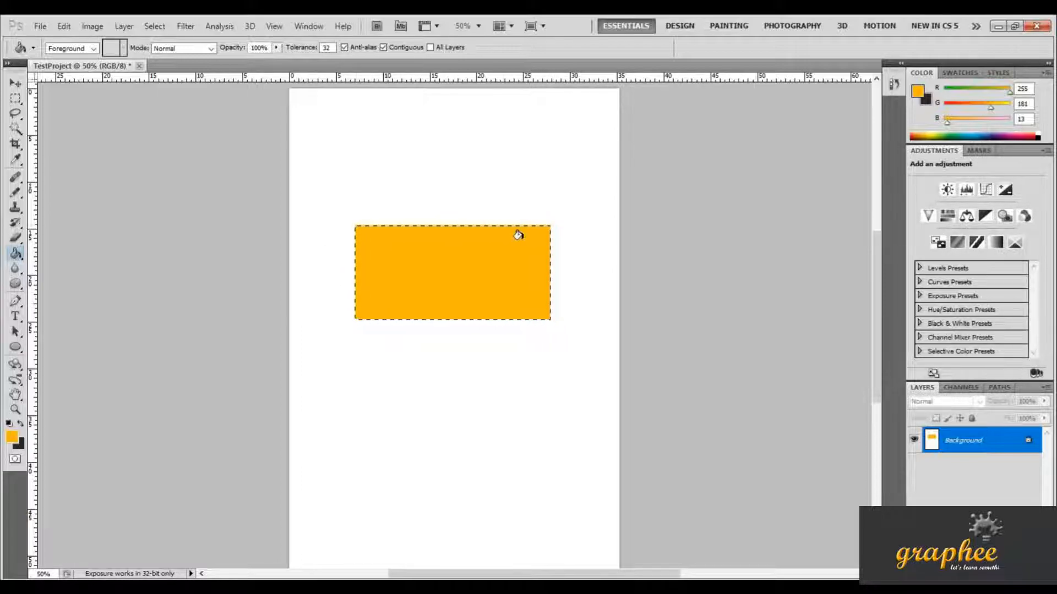
click(15, 85)
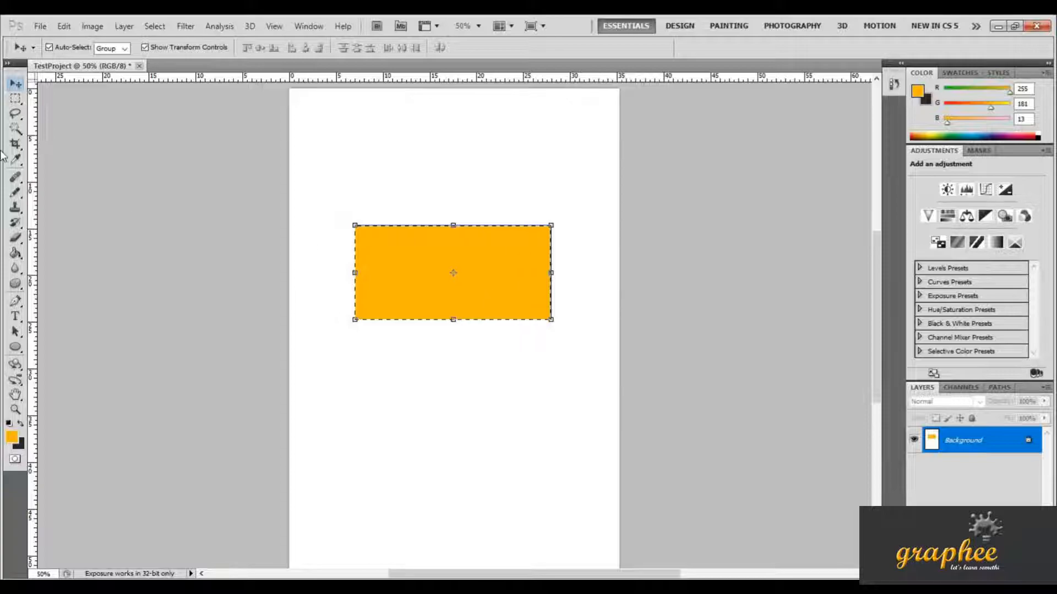
click(16, 99)
right_click(423, 240)
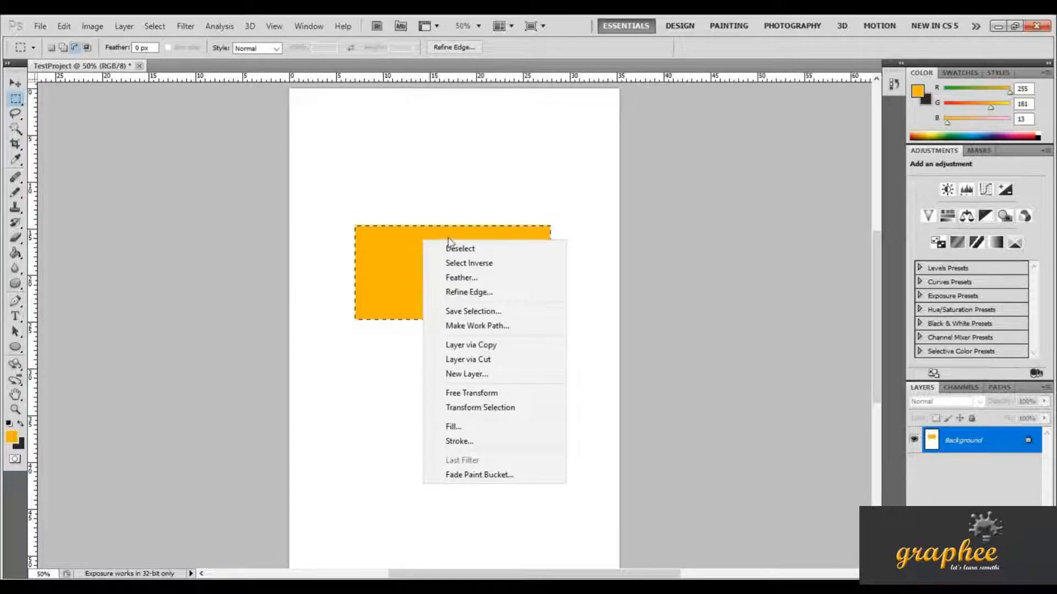
click(466, 248)
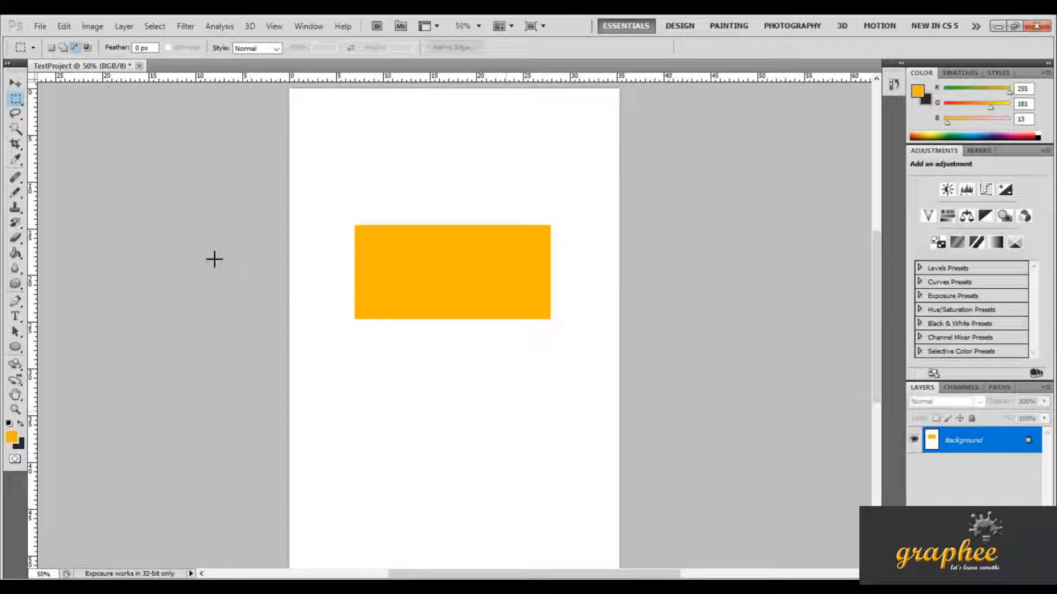
- Try to move the orange rectangle down the canvas on the Background layer with the Move tool
click(16, 83)
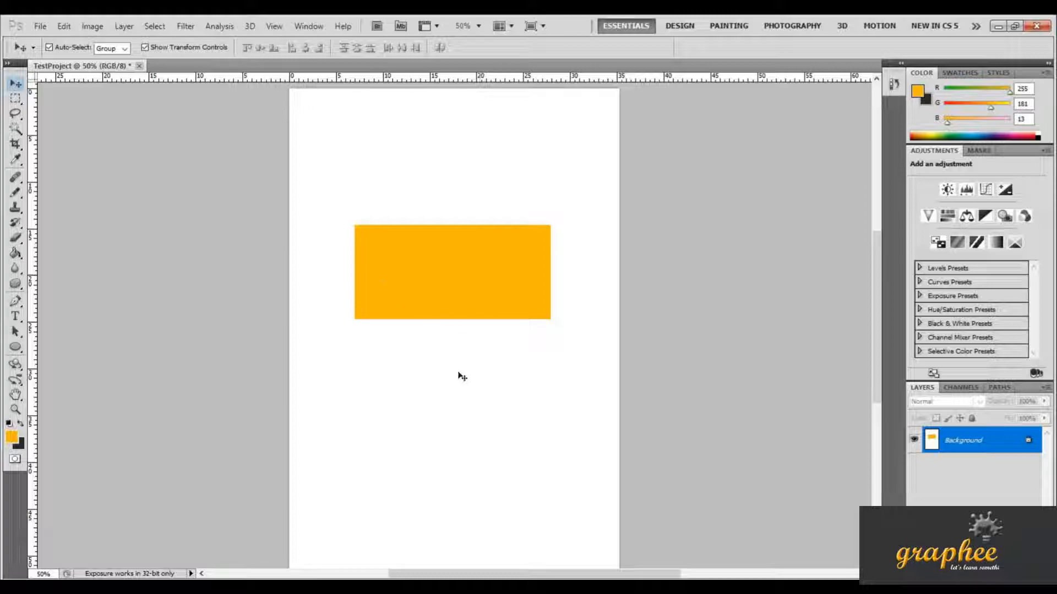
drag(507, 302, 518, 390)
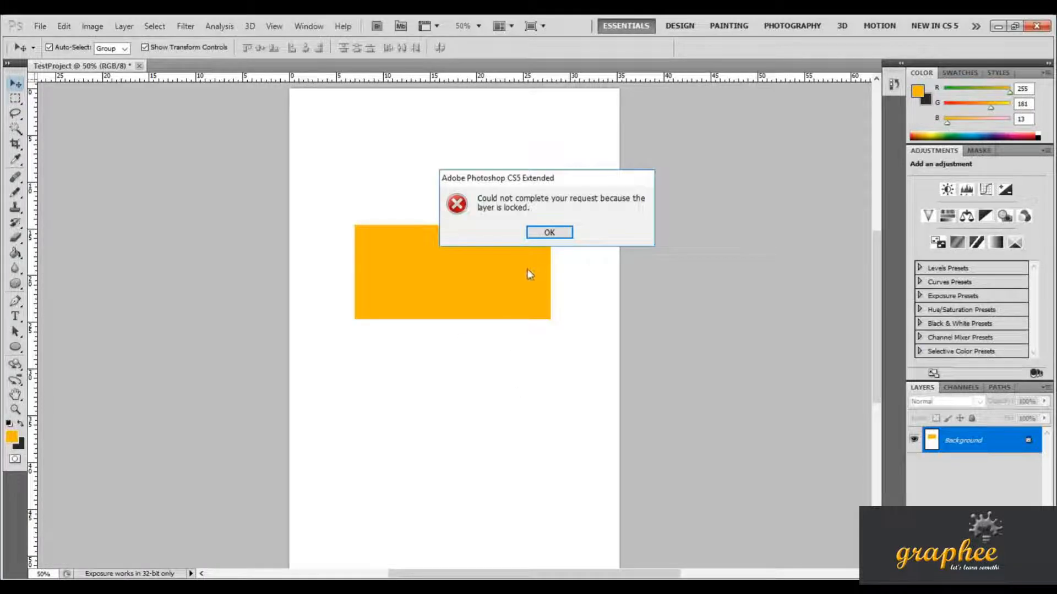
click(550, 233)
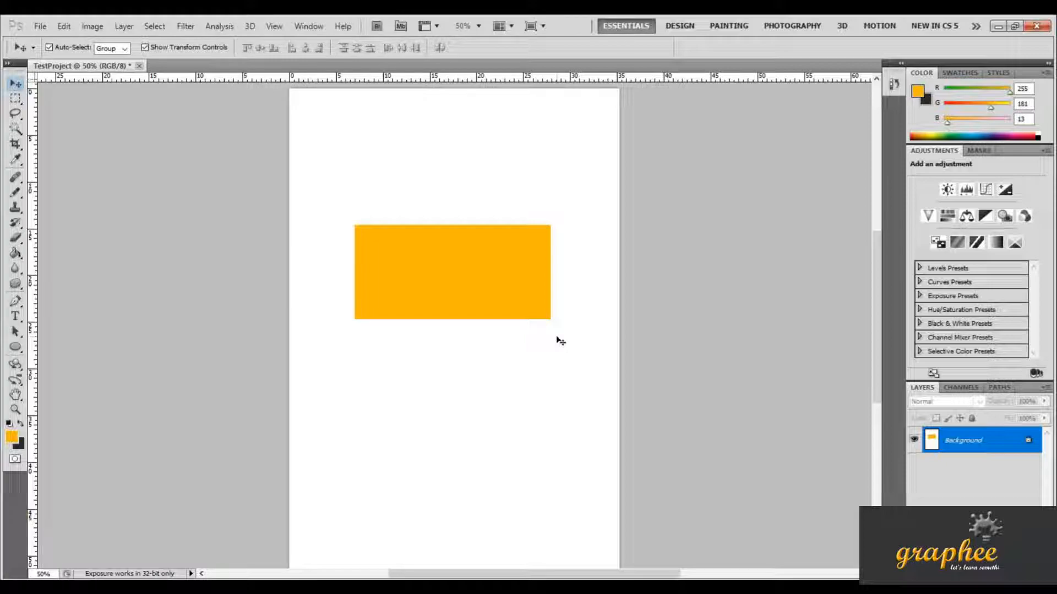
- Undo the deselection, the orange fill and the rectangular selection on the Background layer
key(ctrl+alt+z)
key(ctrl+alt+z)
key(ctrl+alt+z)
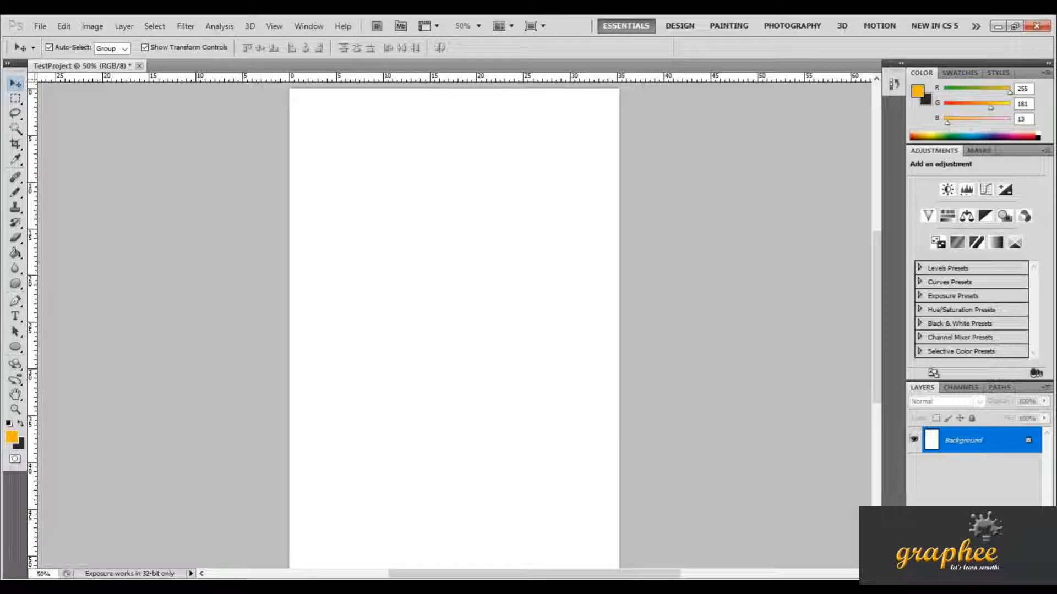
- Add a new layer and draw a wide rectangular marquee selection across the upper middle of the canvas
click(1015, 573)
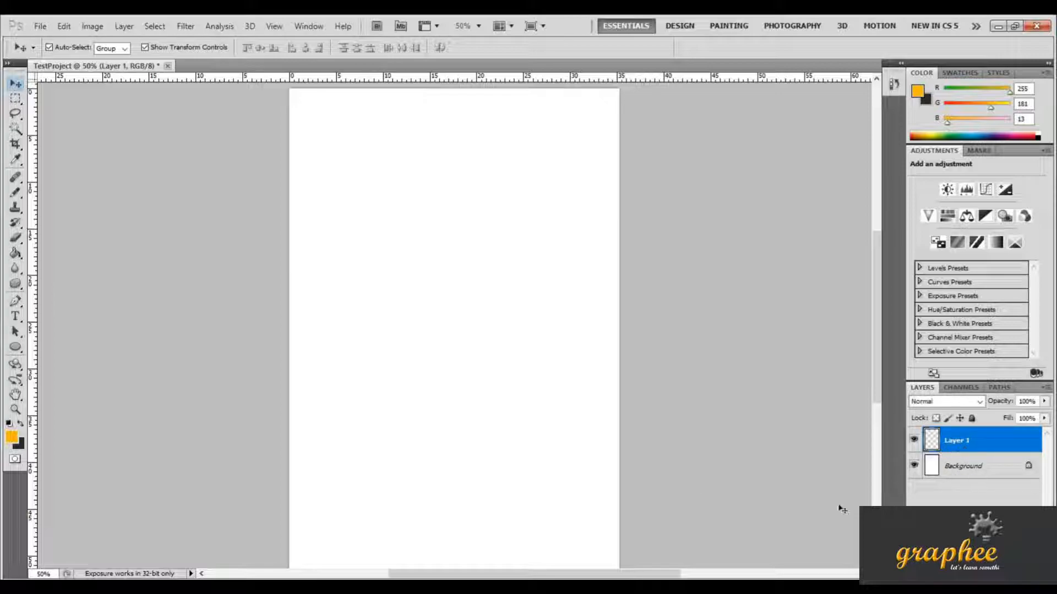
click(16, 100)
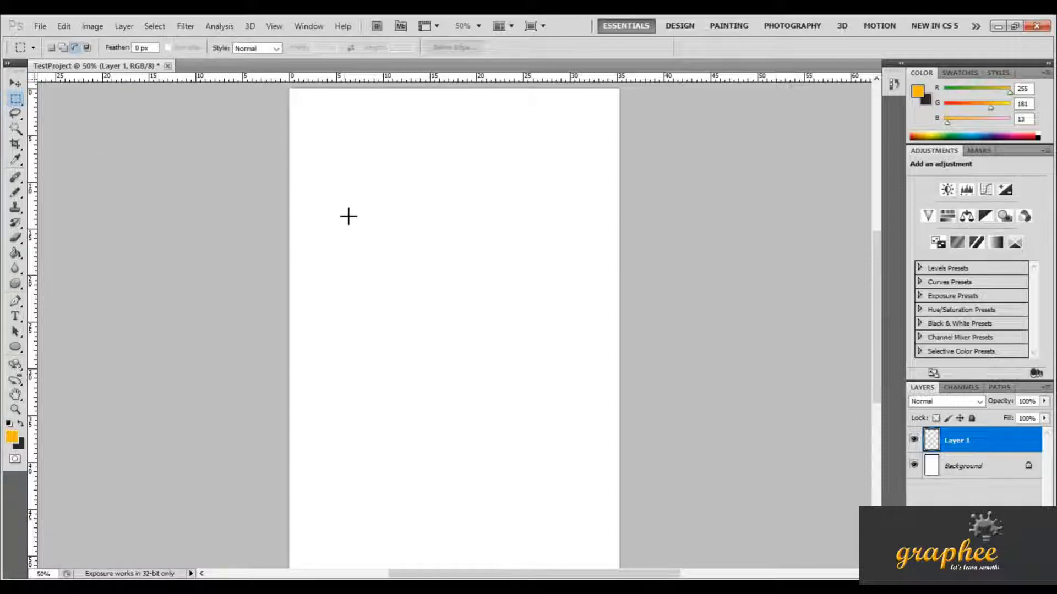
drag(457, 272, 567, 325)
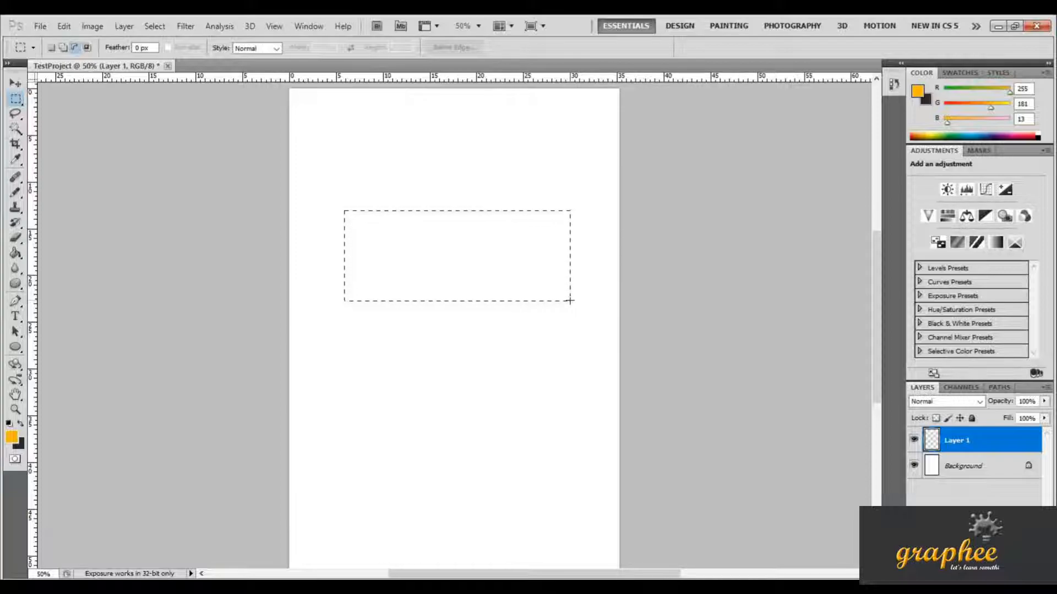
drag(574, 305, 570, 302)
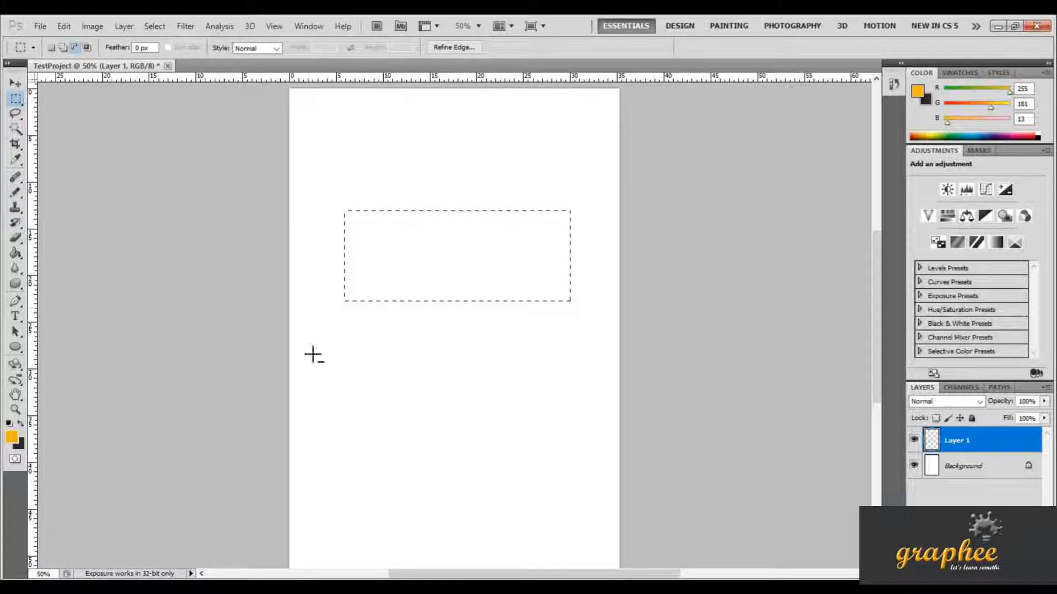
- Fill the selection on Layer 1 with the orange foreground color using the Paint Bucket and deselect it
click(16, 254)
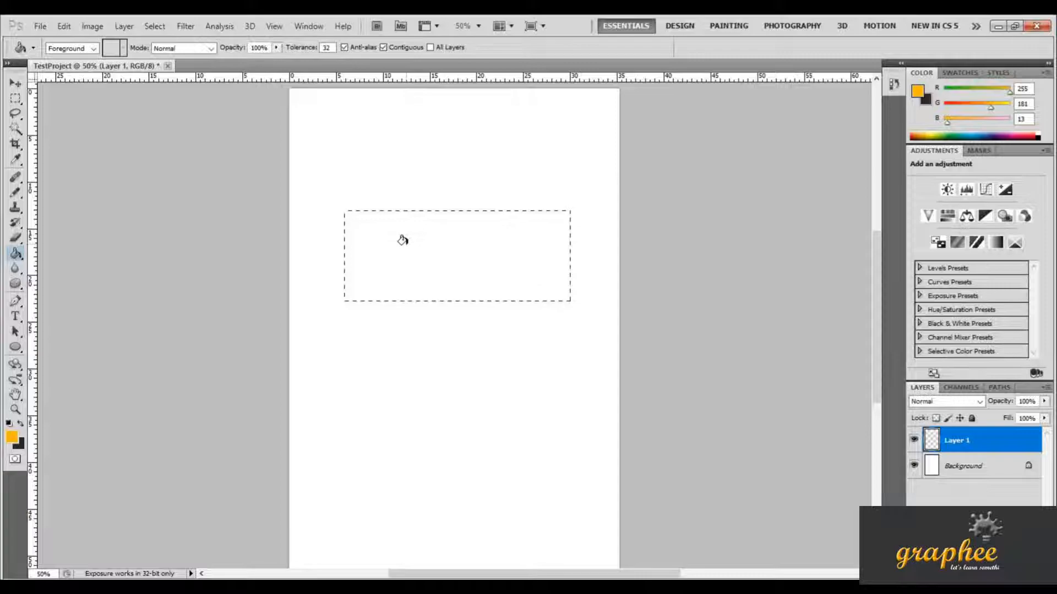
click(404, 242)
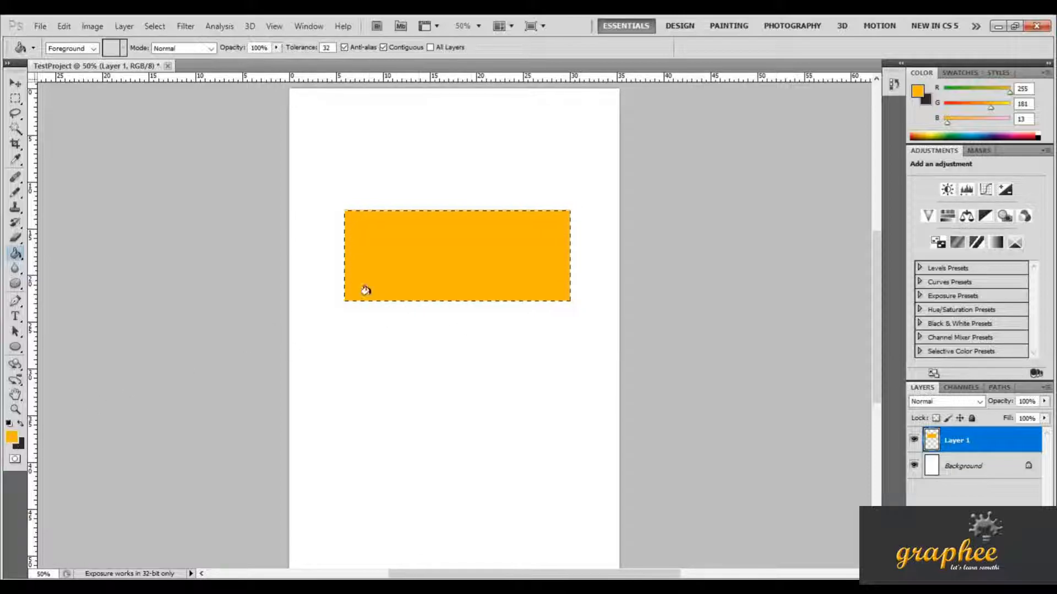
click(15, 87)
click(15, 98)
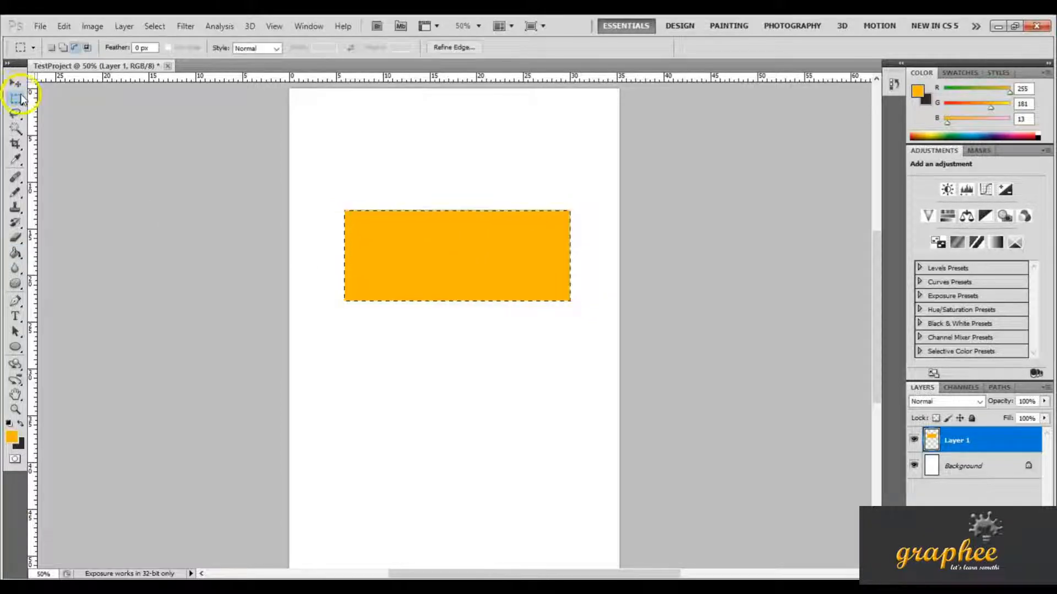
right_click(469, 256)
click(504, 264)
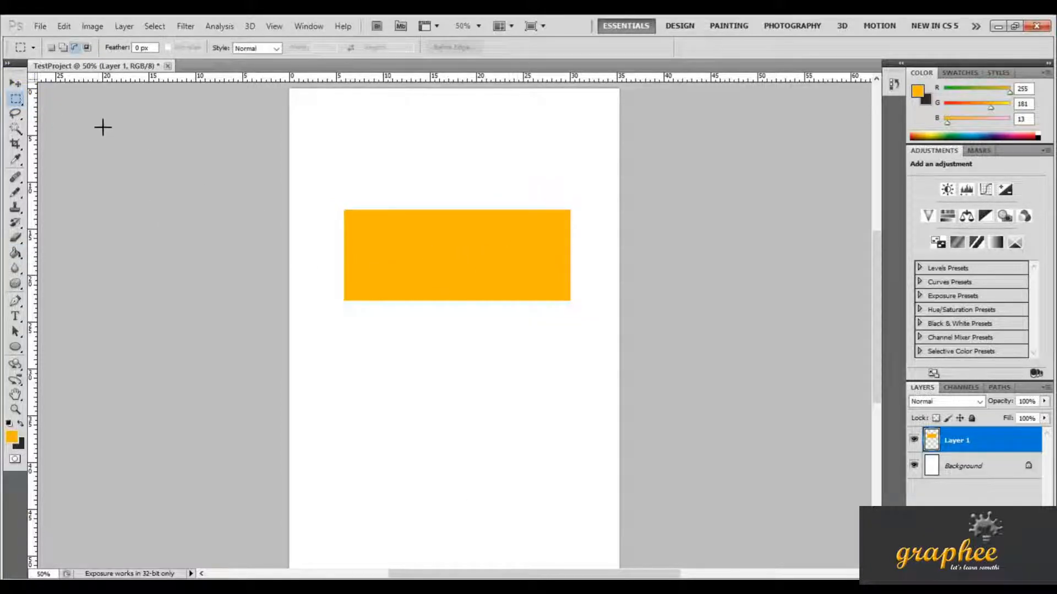
- Move the orange rectangle up to the canvas's top edge and reposition it slightly lower with the Move tool
click(15, 87)
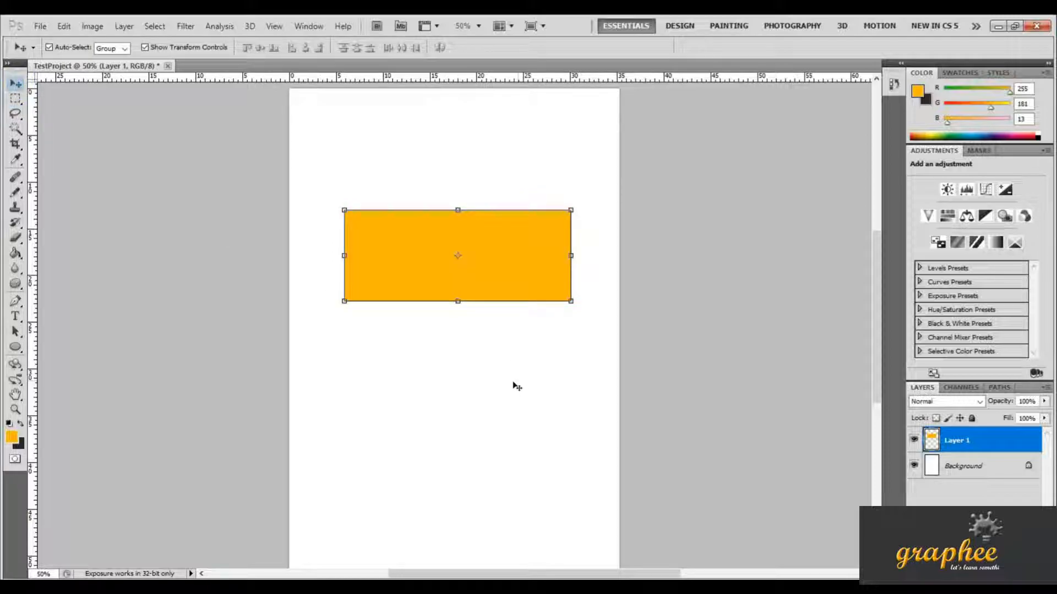
drag(524, 278, 523, 164)
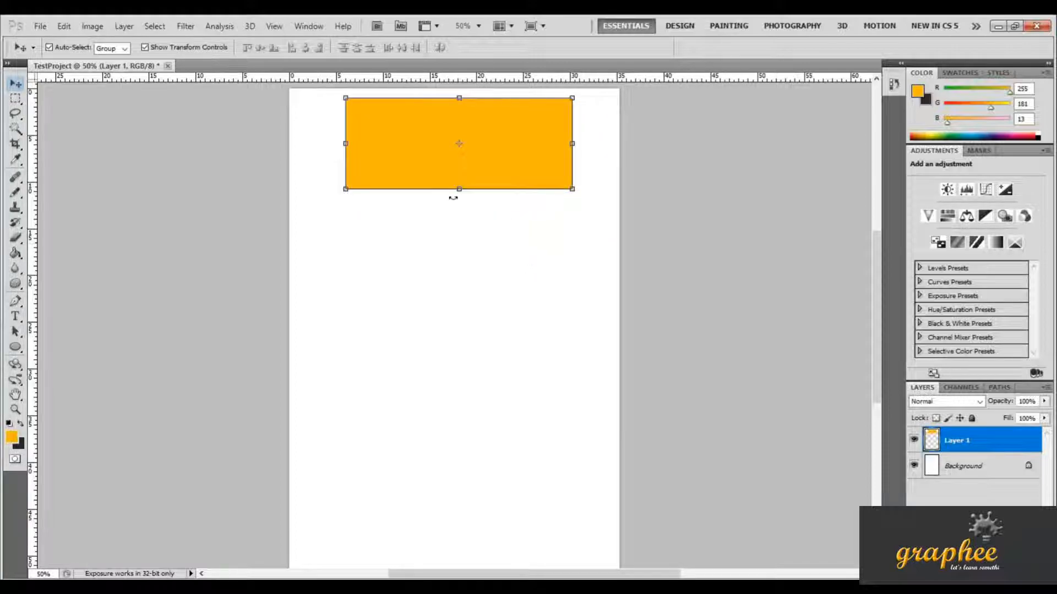
click(454, 252)
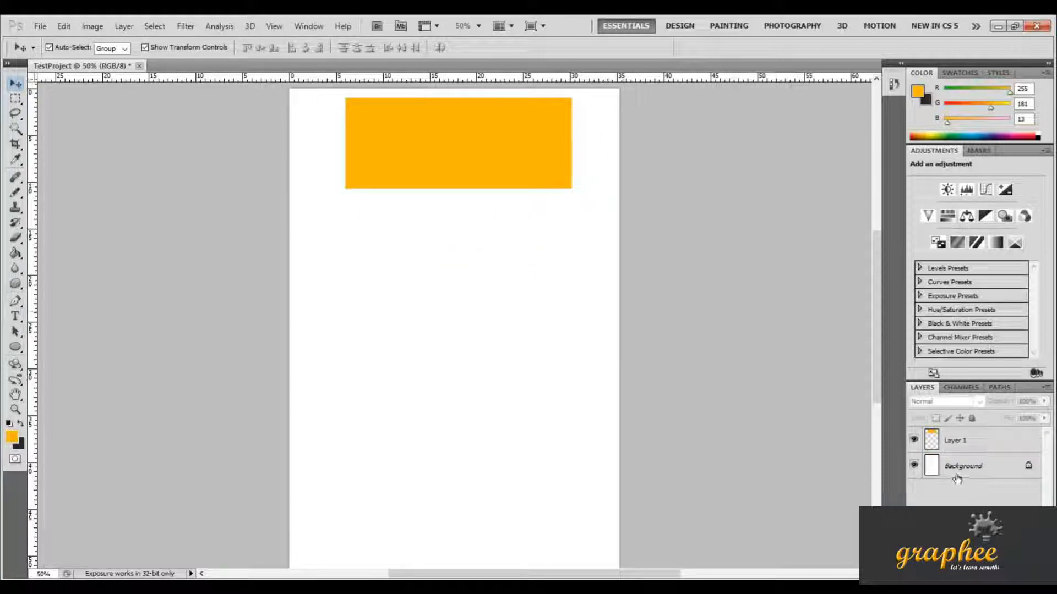
click(973, 473)
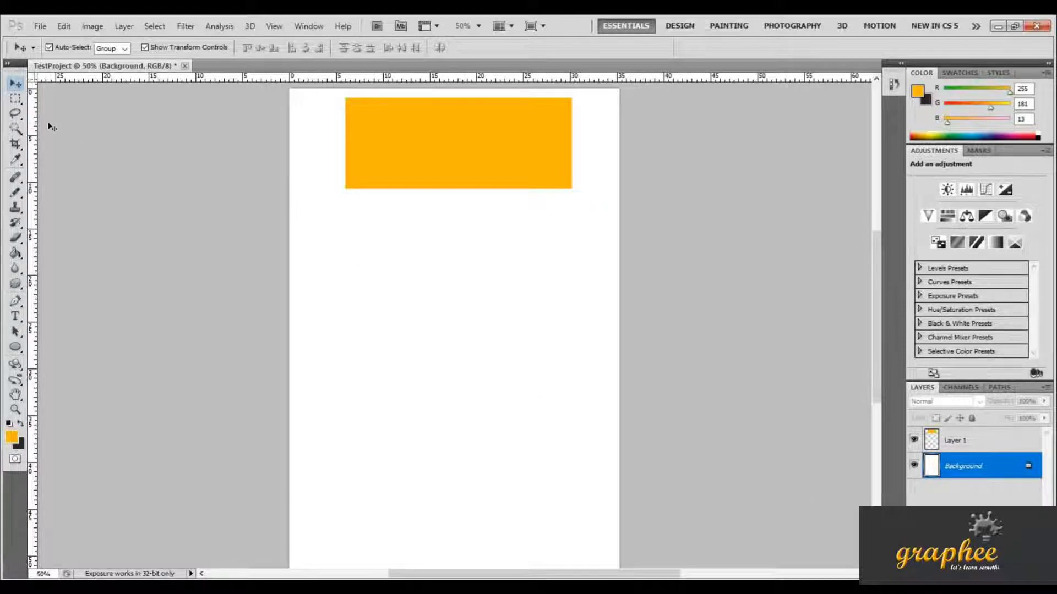
drag(495, 176, 467, 255)
drag(432, 223, 448, 203)
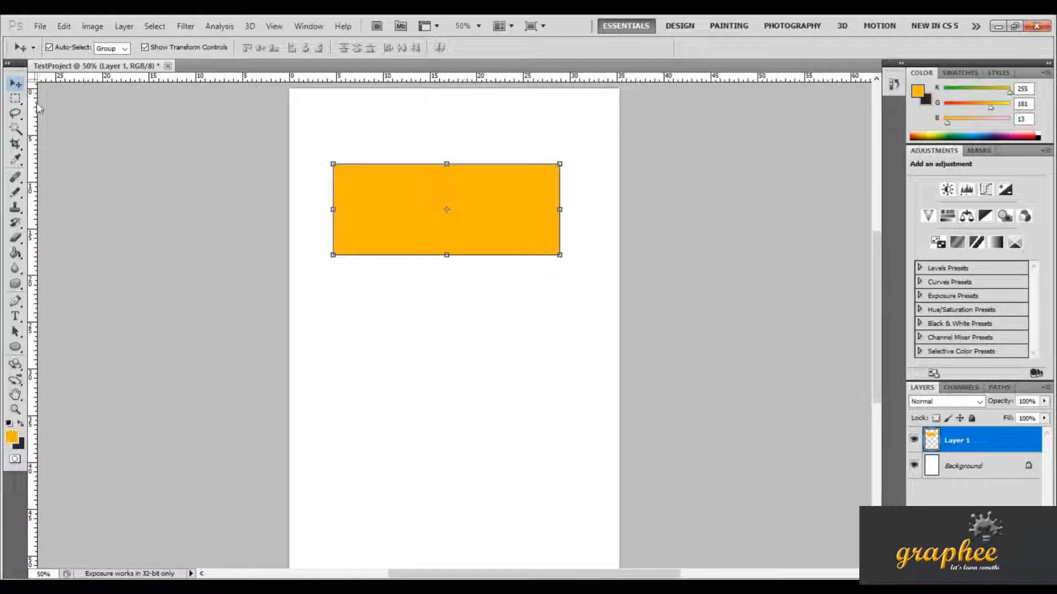
click(432, 295)
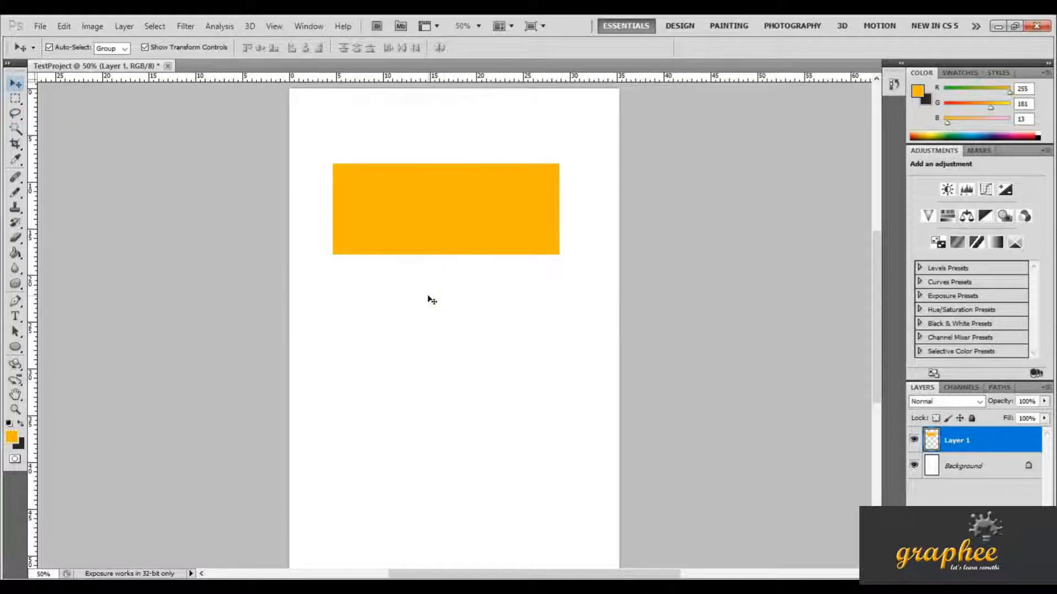
- In New selection mode, draw successive square marquees below the orange rectangle, each replacing the last, ending left of the canvas centre
click(18, 104)
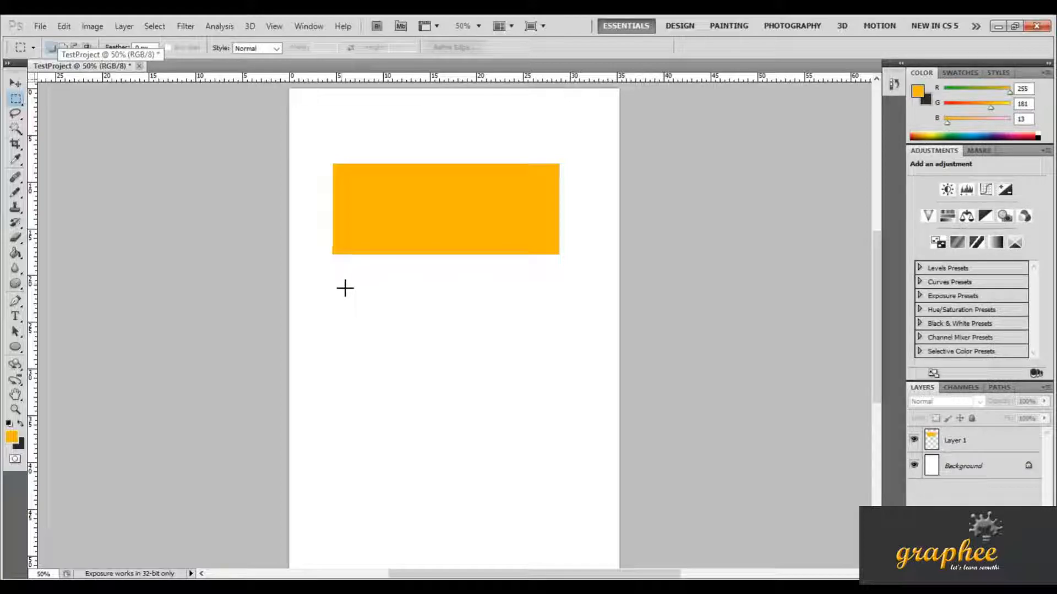
drag(334, 287, 414, 365)
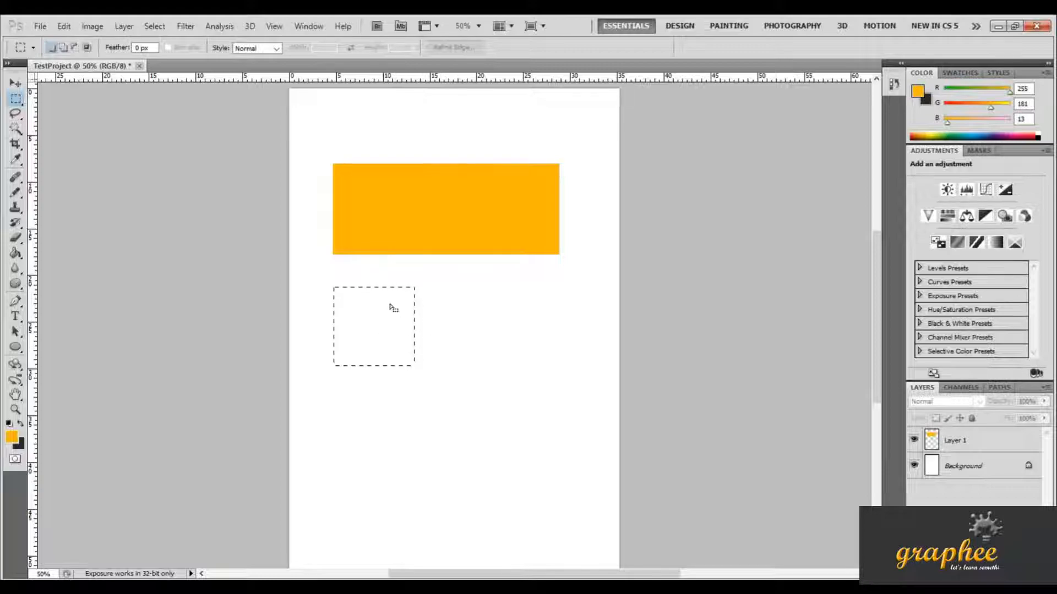
click(435, 311)
drag(436, 312, 516, 403)
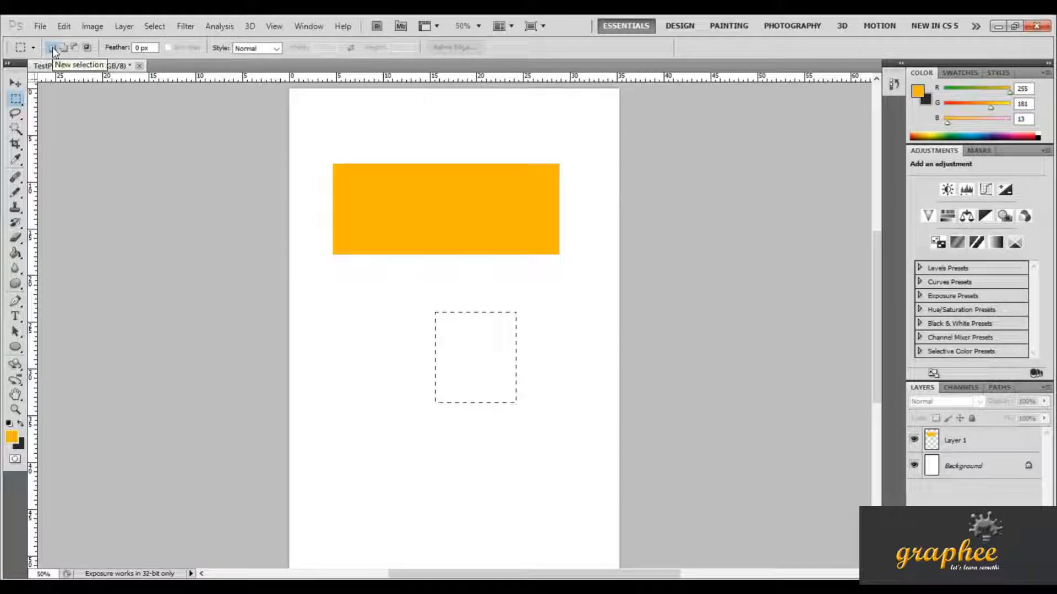
click(341, 321)
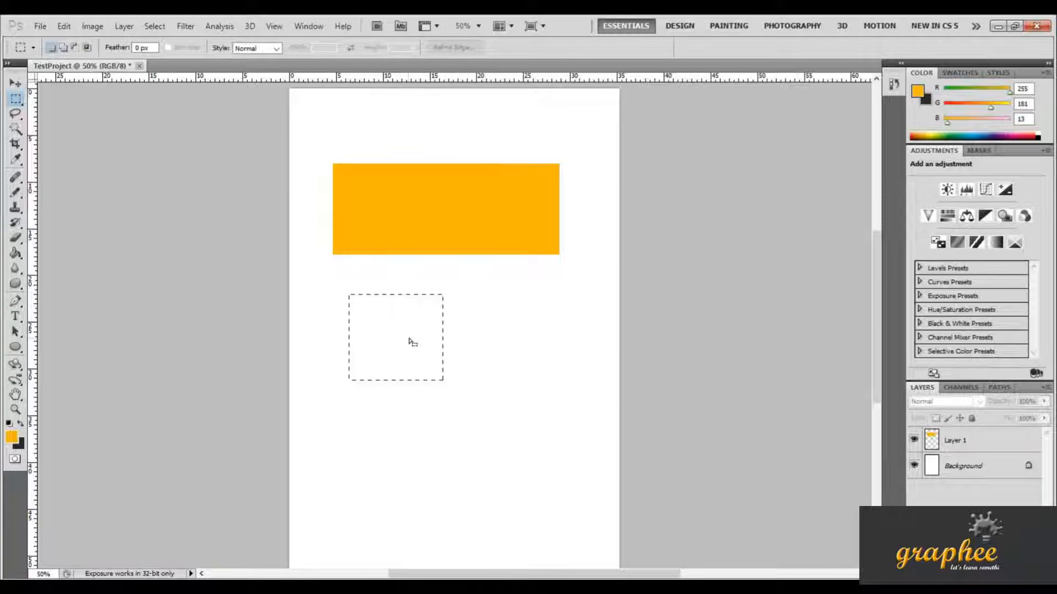
- Add an overlapping rectangle on the square selection's right side and a separate wide rectangle beneath it to the selection
click(65, 48)
drag(556, 367, 556, 365)
drag(356, 396, 557, 456)
- Subtract a rectangular area from the lower middle of the bottom wide selection, leaving a bridge-shaped outline
click(75, 49)
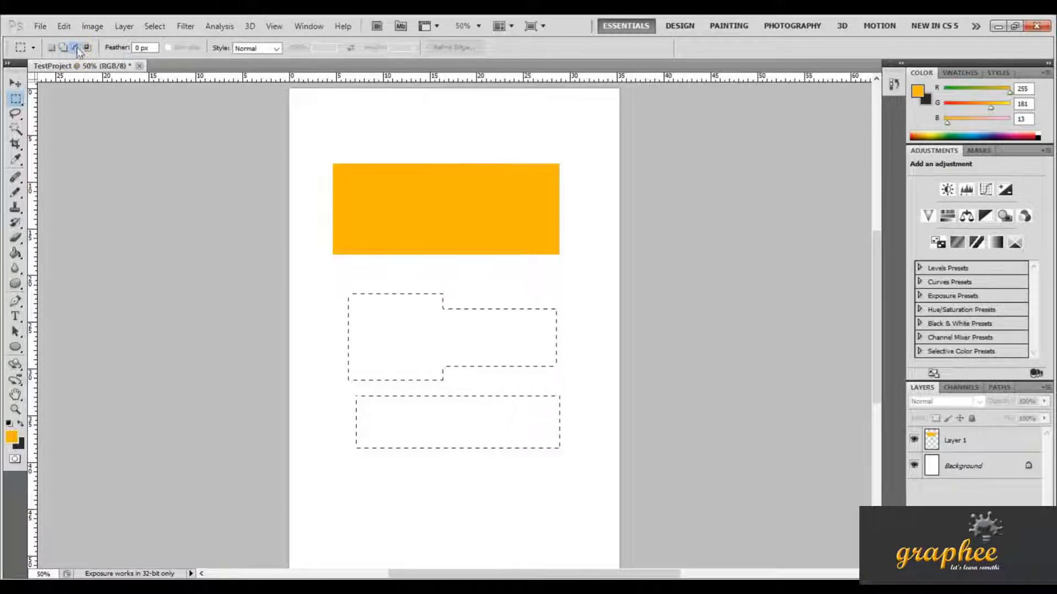
click(448, 361)
key(ctrl+d)
drag(389, 479, 527, 420)
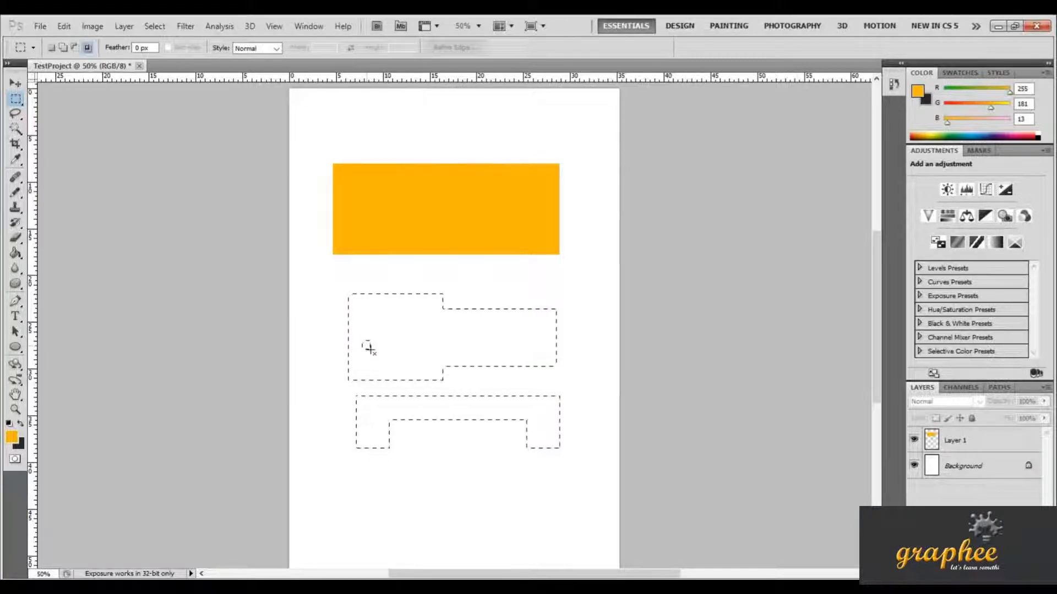
- Intersect the selections with a small rectangle spanning both at their left part, and intersect the remainder with a smaller one
drag(394, 375, 416, 412)
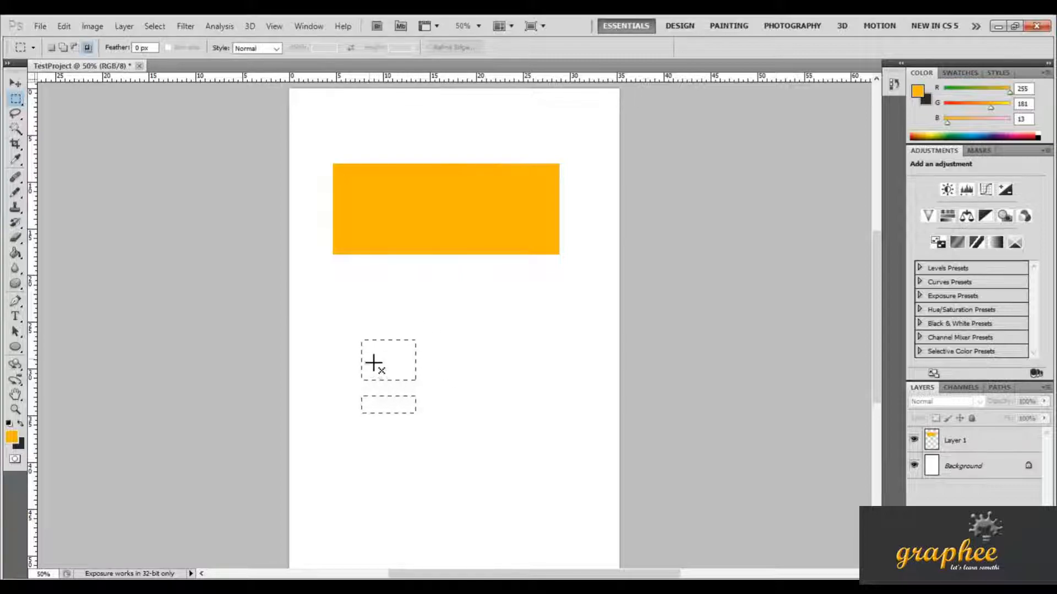
drag(375, 358, 408, 409)
click(398, 339)
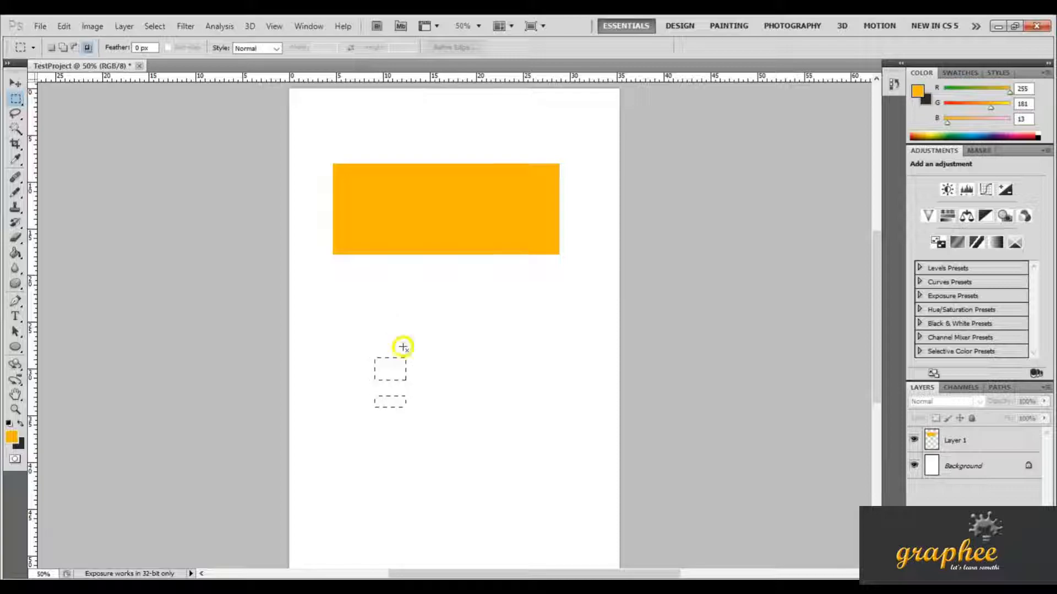